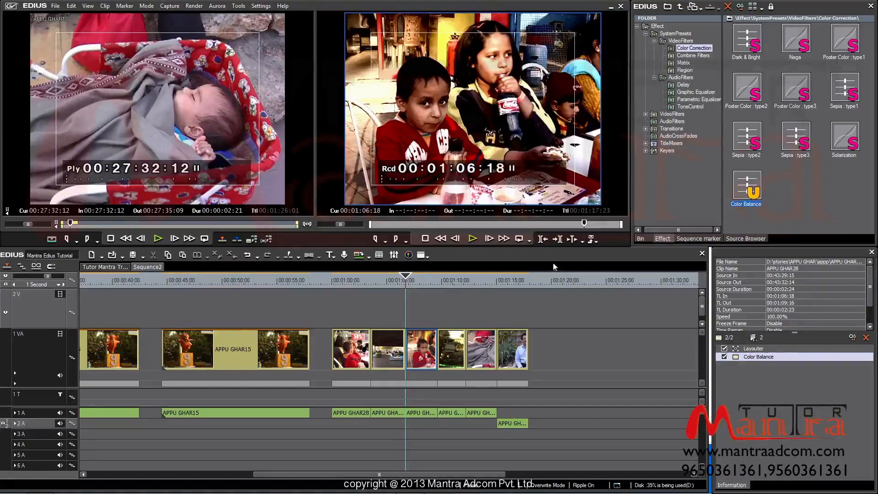
Step: Display the palettes and bring the Effect palette to the front instead of the Bin
click(642, 238)
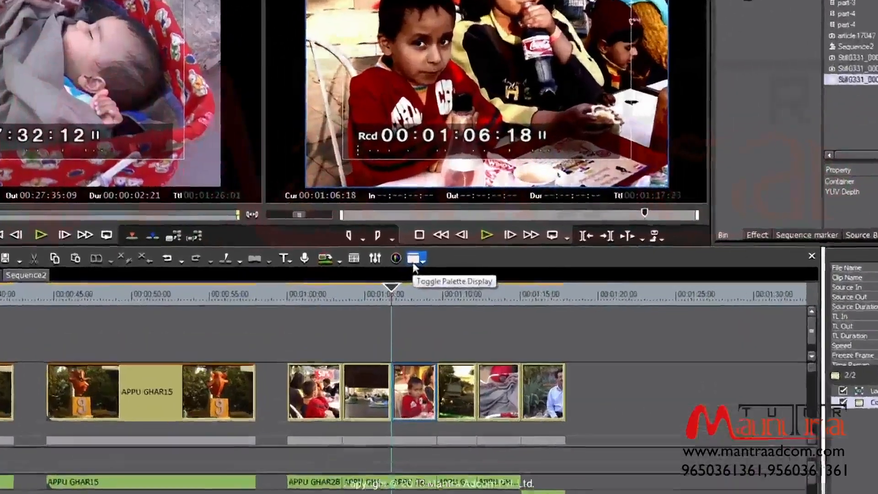
click(427, 257)
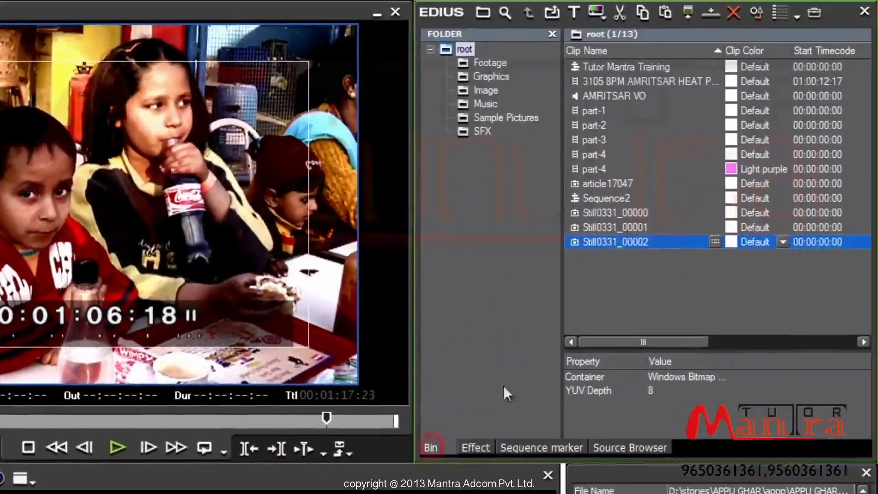
click(478, 444)
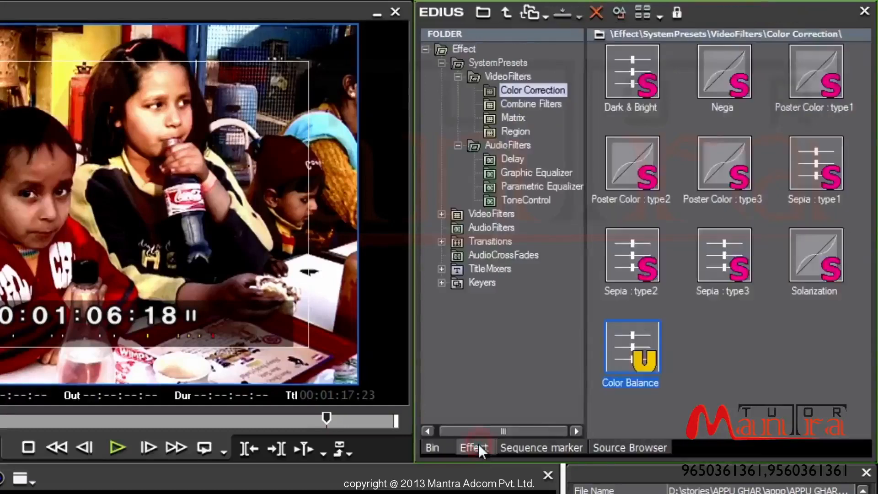
Step: Collapse the SystemPresets folder and show the effects stored in the VideoFilters folder
click(442, 63)
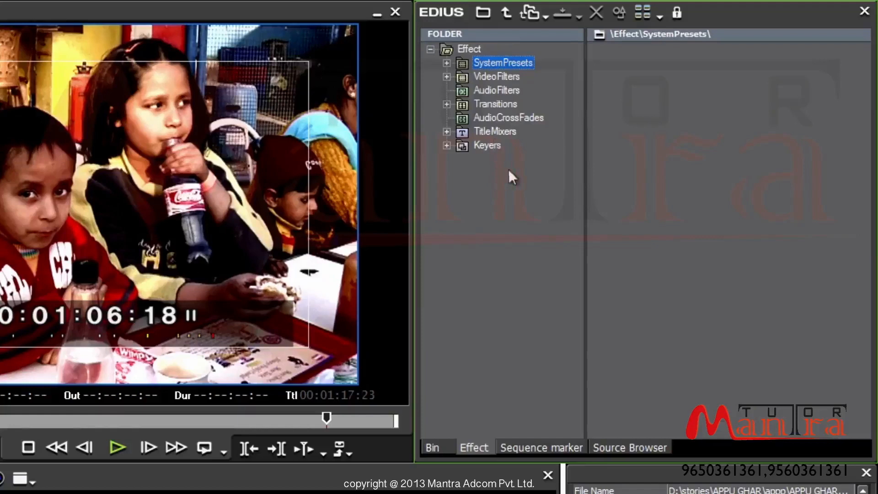
click(446, 62)
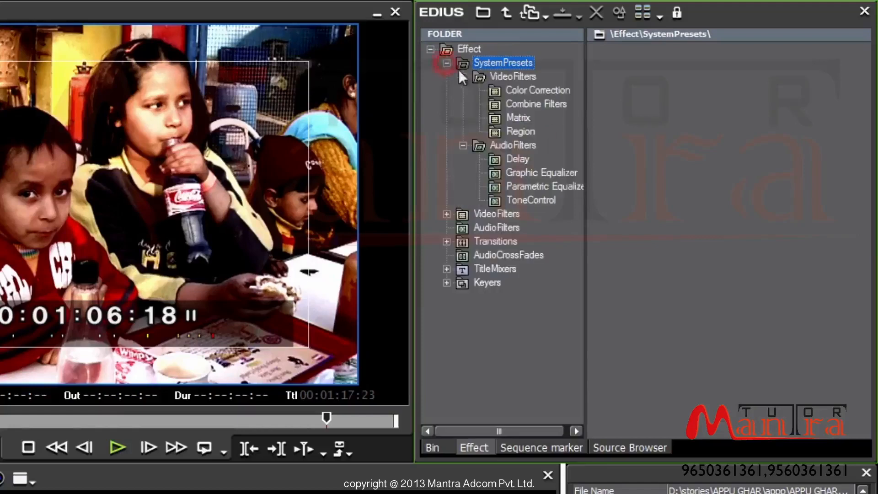
click(446, 62)
click(475, 78)
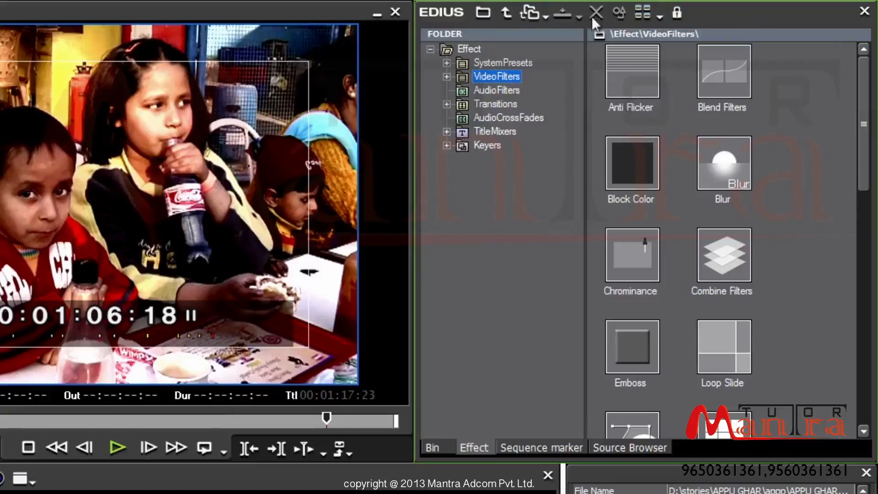
Step: Toggle the Effect palette between the single-tree view and the folder view with thumbnails, ending in folder view
click(482, 18)
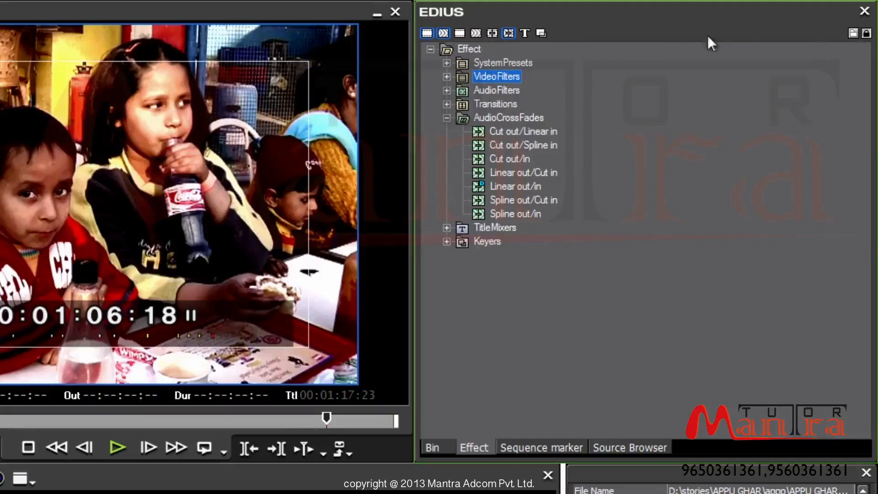
click(853, 33)
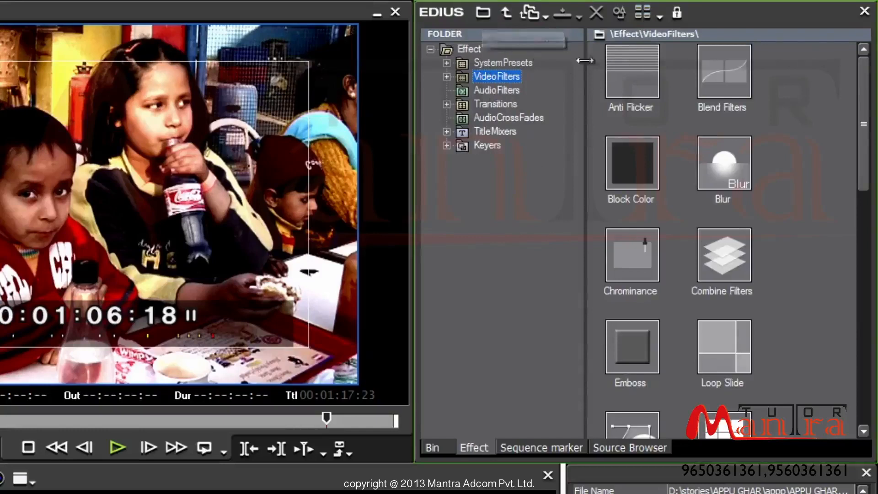
click(479, 13)
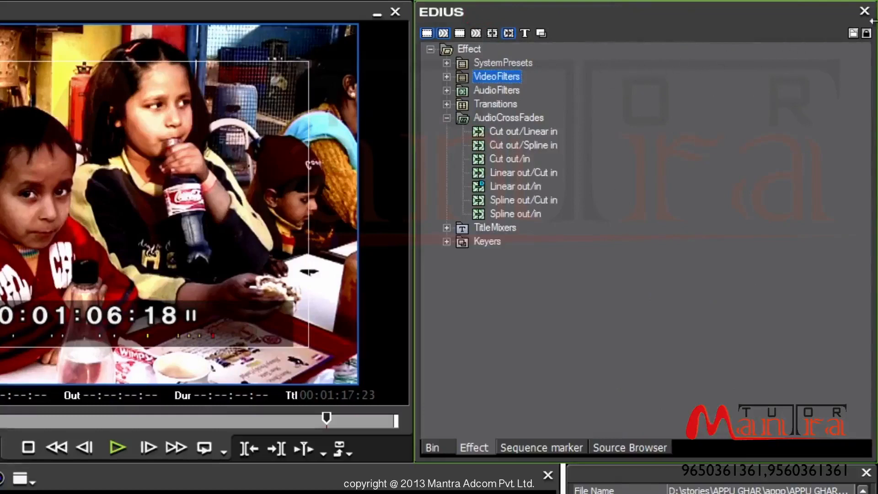
click(853, 34)
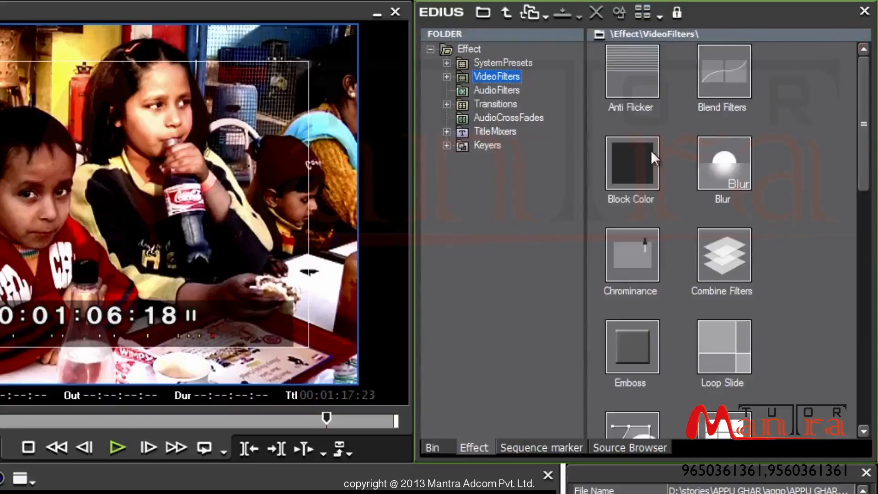
Step: Browse the VideoFilters Color Correction folder, going up to the Effect root and back to Color Correction
click(446, 77)
click(509, 91)
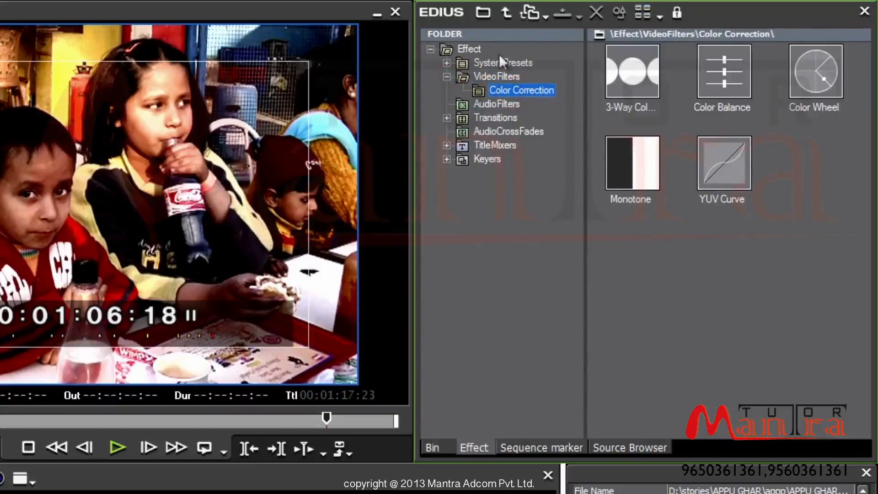
click(506, 13)
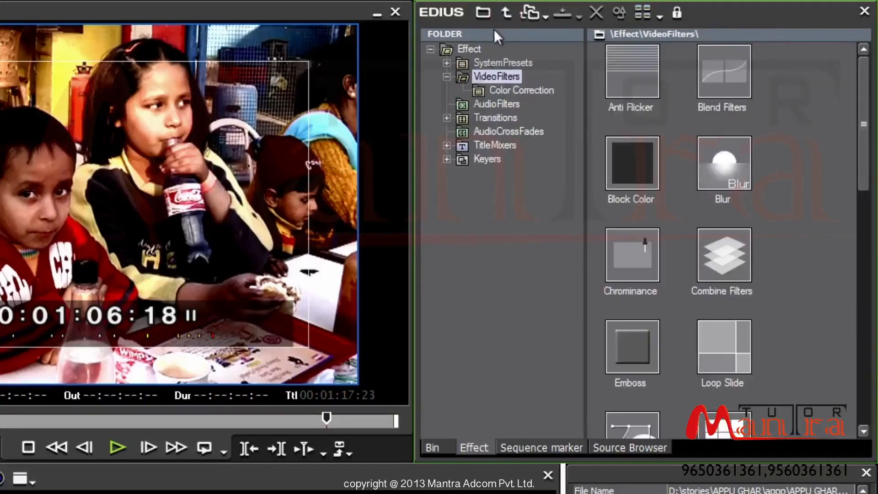
click(506, 13)
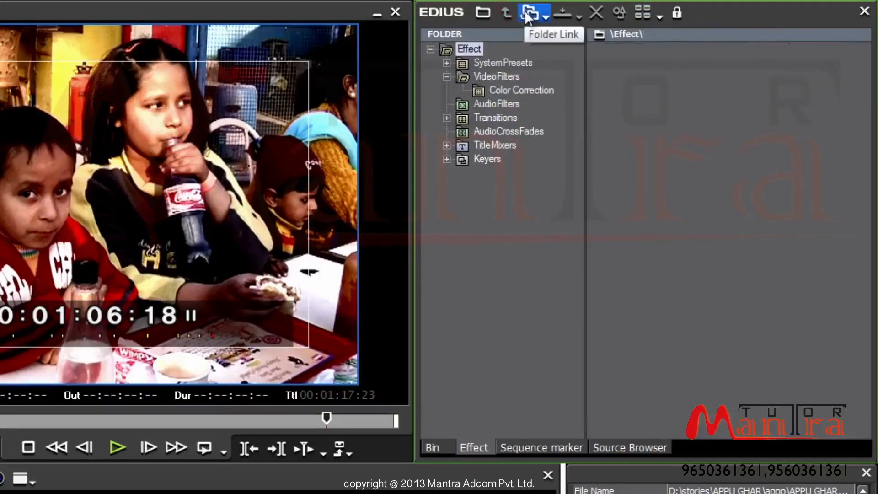
click(503, 76)
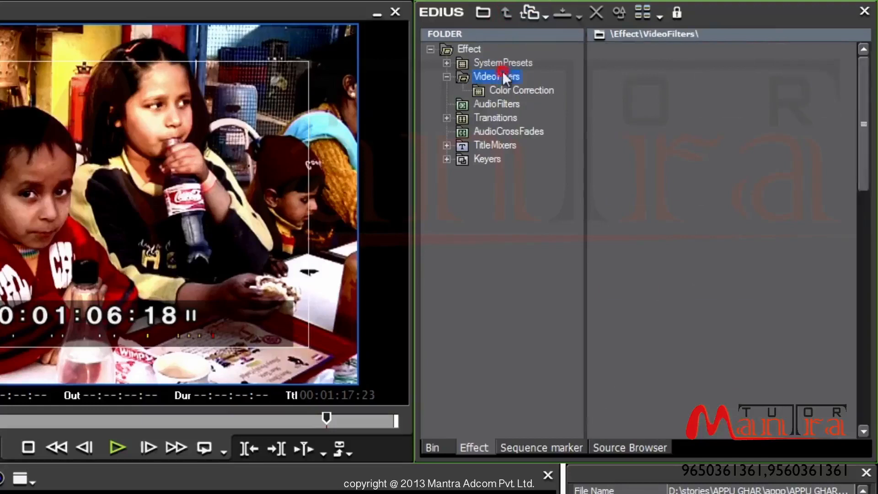
click(499, 87)
Step: Look over the available folder links and view the properties of the 3-Way Color Correction filter
click(545, 14)
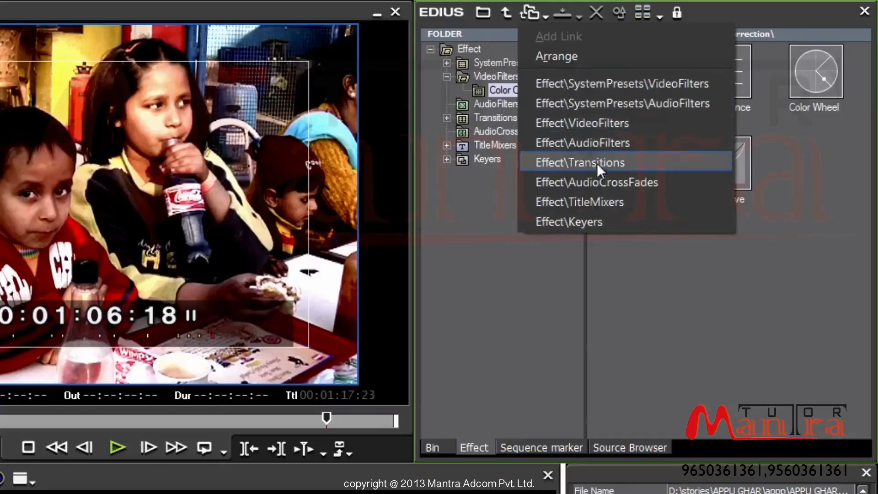
click(559, 6)
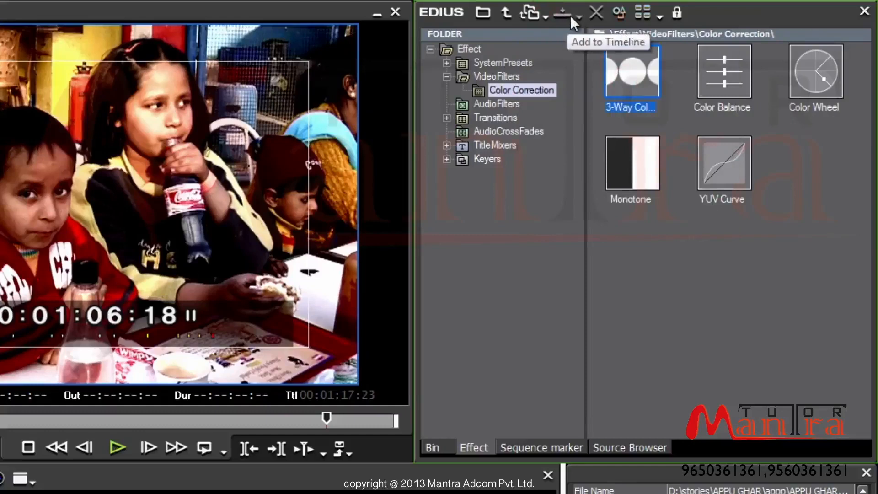
click(620, 12)
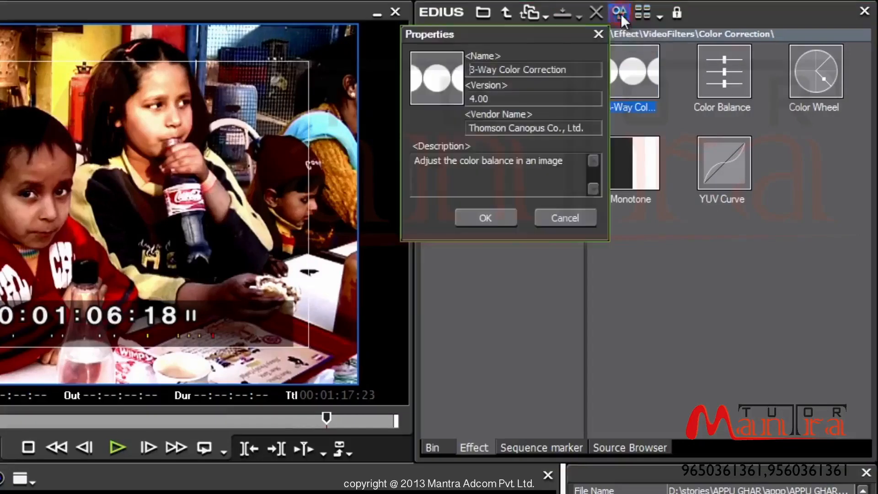
click(546, 218)
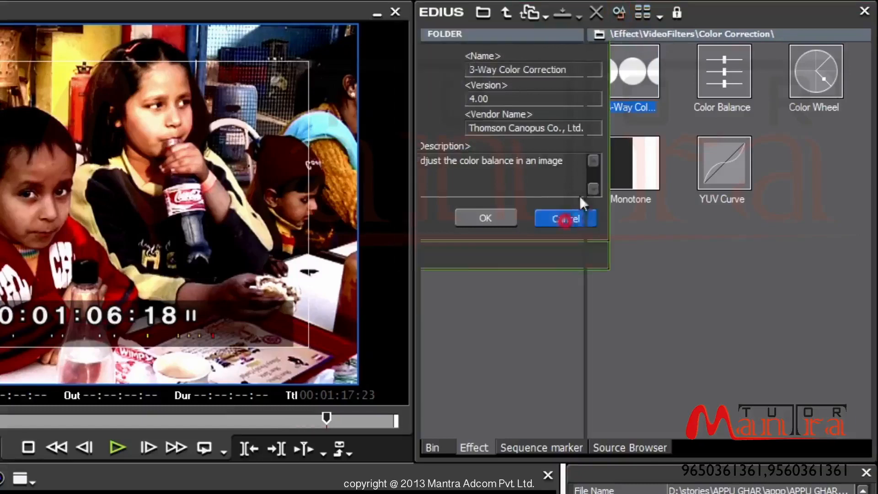
Step: Show the filters as Detail Text (Large) and Detail Text (Small), and restore the Icon (Large) view
click(658, 16)
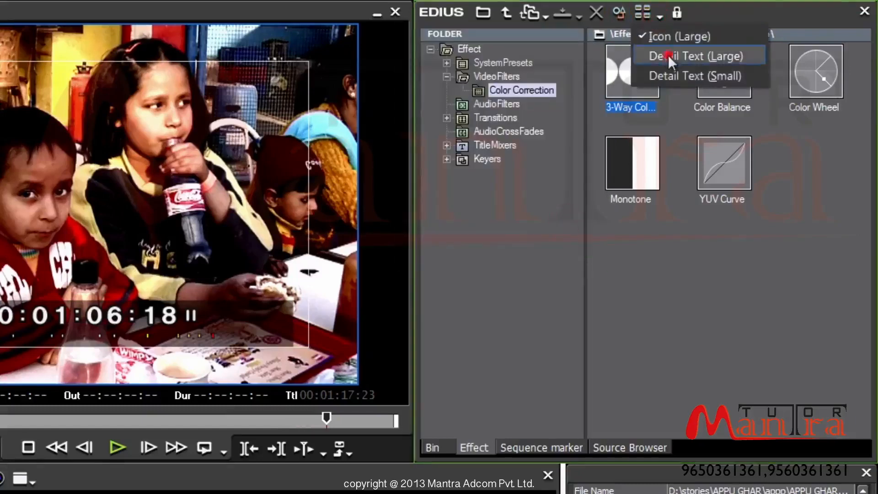
click(668, 55)
click(660, 16)
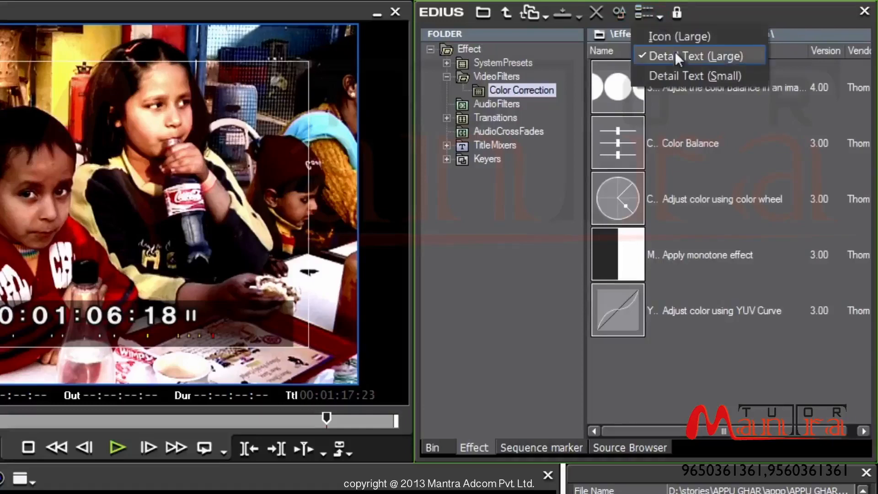
click(684, 75)
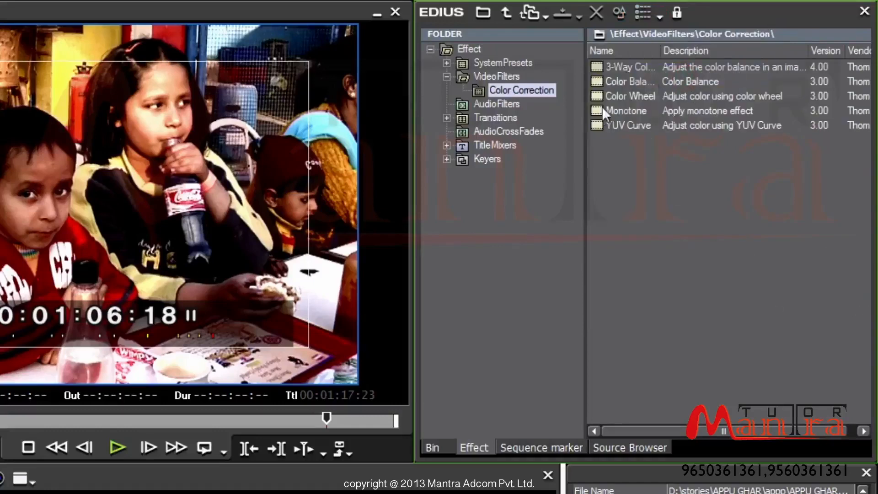
click(660, 13)
click(667, 33)
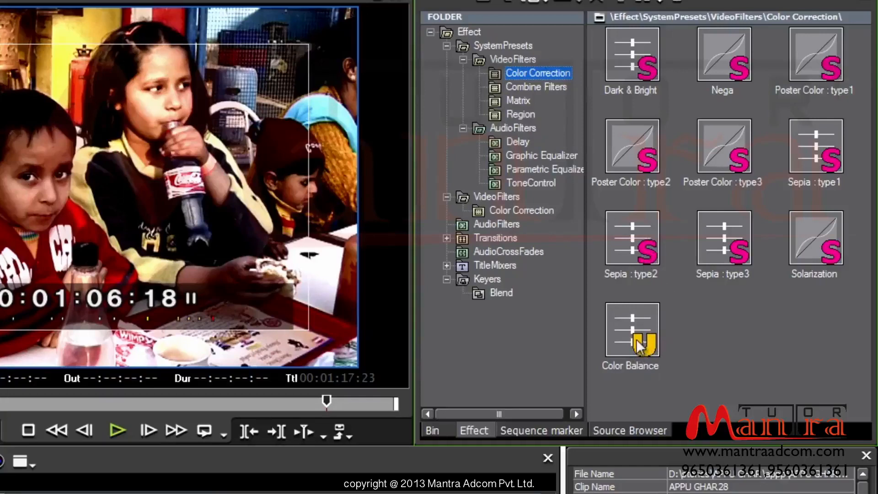
Step: Expand the Transitions folder, open its 2D group and preview the Border Wipe transition
click(447, 239)
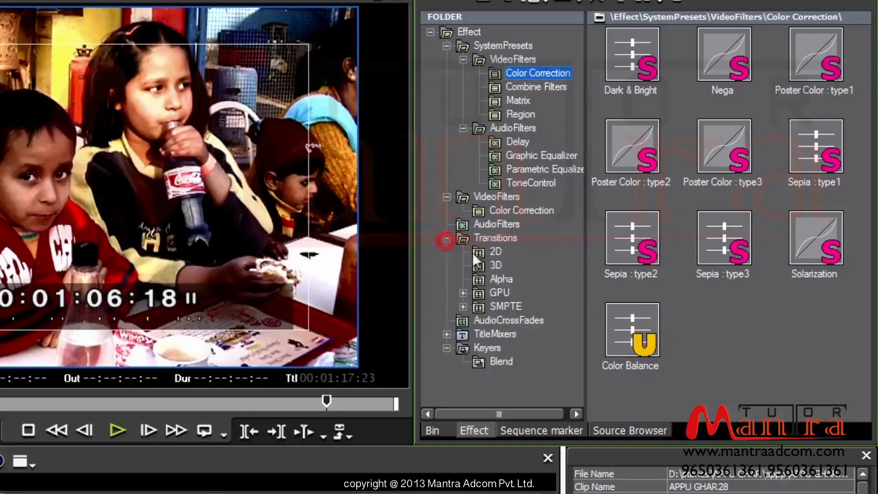
click(494, 252)
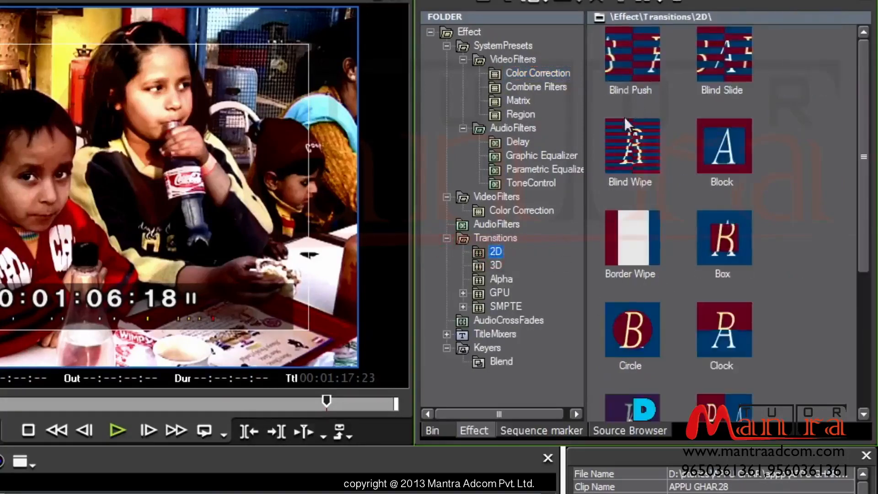
click(644, 240)
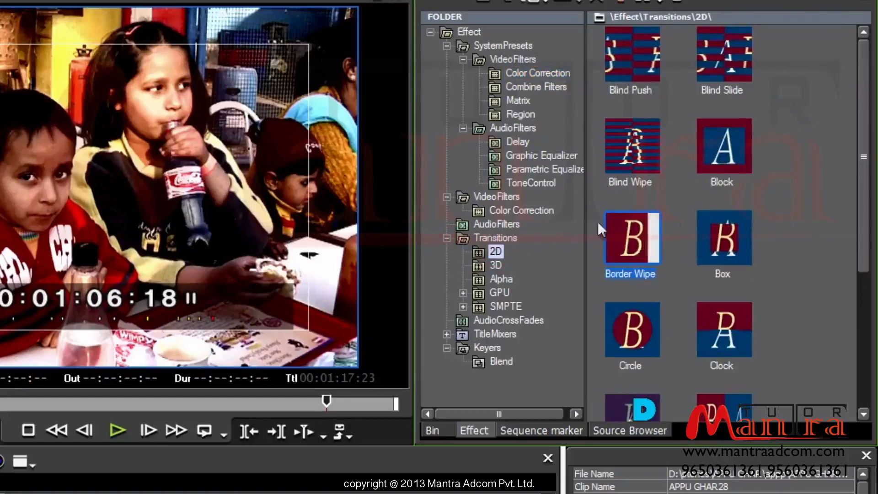
Step: Preview the Fly Away, Flip Over and Cube Spin transitions in the 3D group and view Cube Spin's properties
click(496, 264)
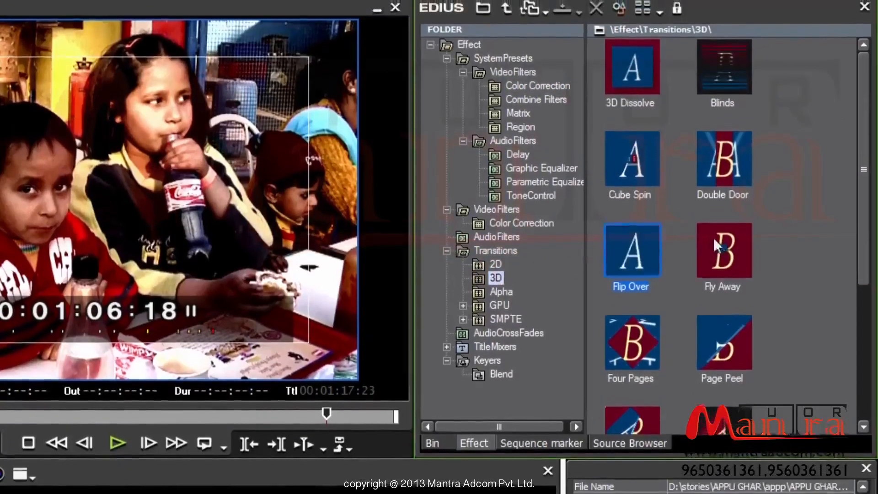
click(714, 249)
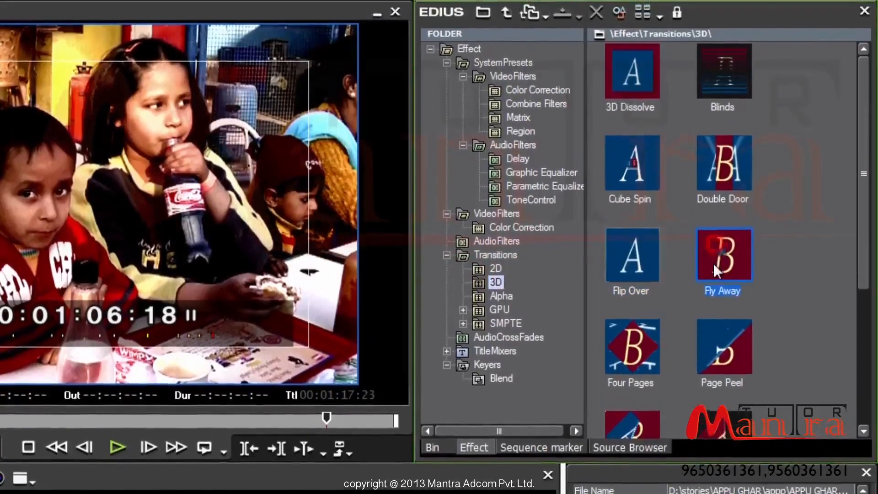
click(635, 245)
click(628, 180)
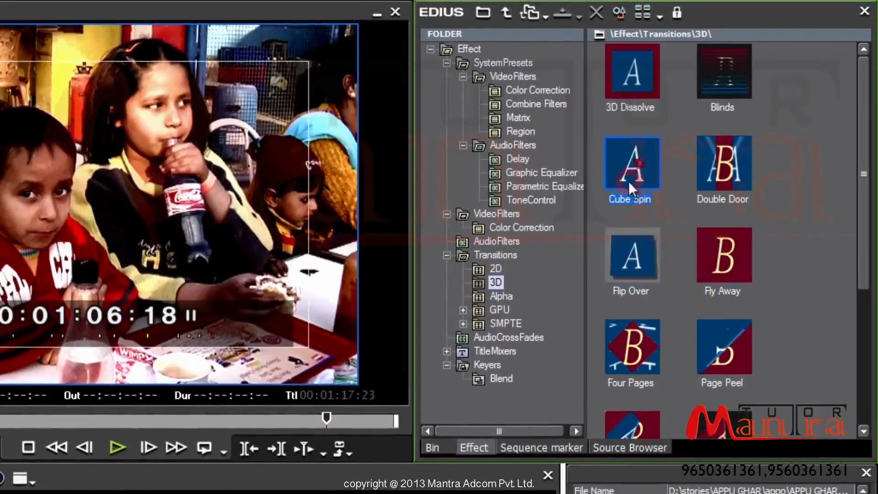
click(619, 15)
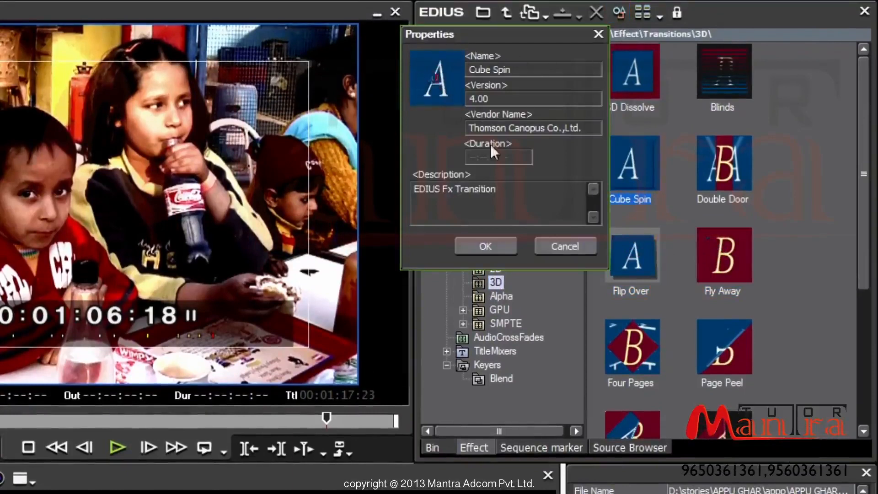
click(598, 34)
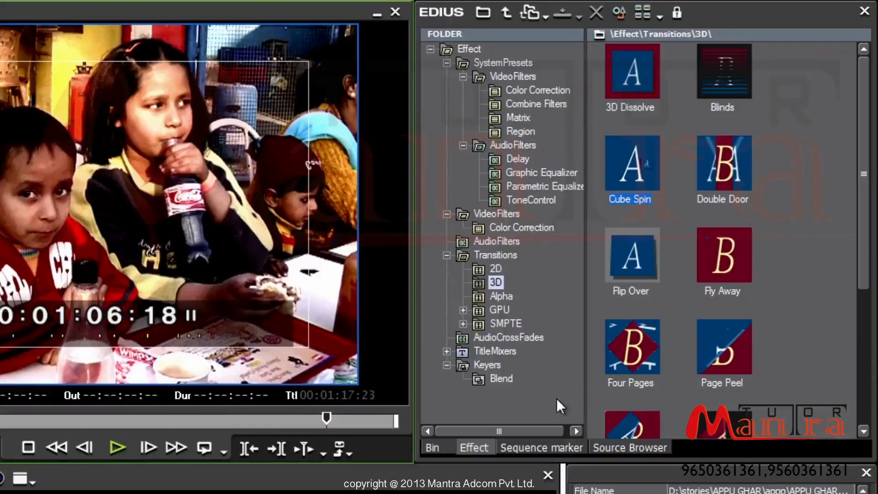
Step: Move the timeline cursor back seven frames to 00:01:06:11
key(Left)
key(Left)
key(Left)
key(Left)
key(Left)
key(Left)
key(Left)
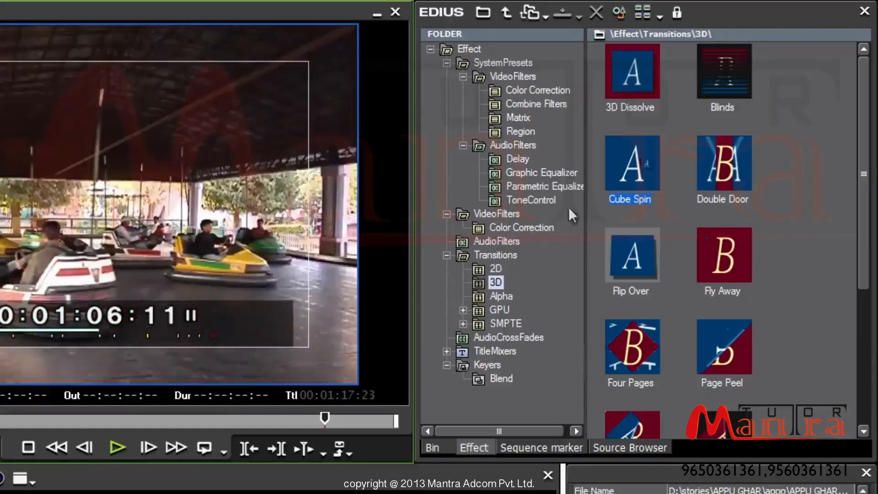
Step: Browse the Matrix, Color Correction and Combine Filters system presets and open the Color Correction folder under VideoFilters
click(525, 115)
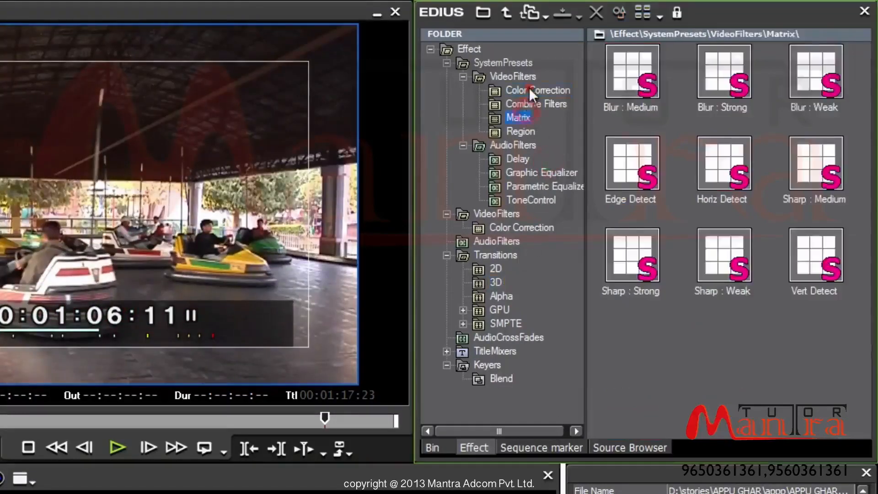
click(528, 88)
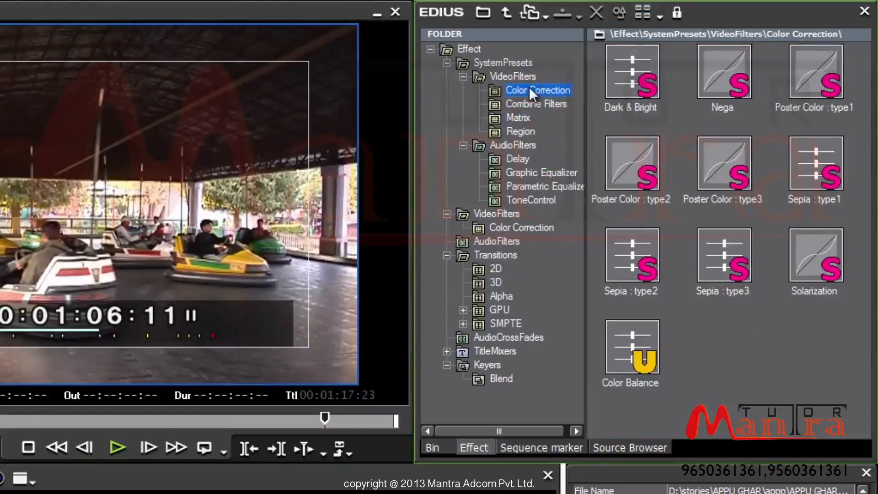
click(529, 100)
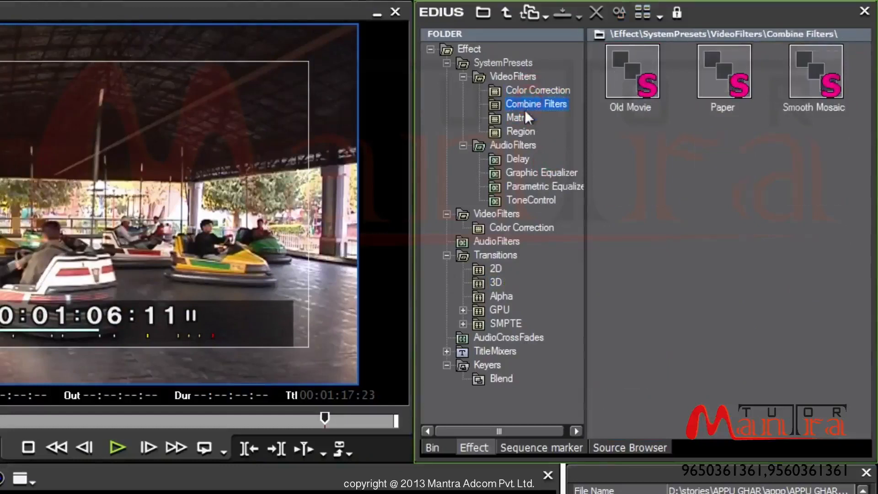
click(526, 91)
click(498, 227)
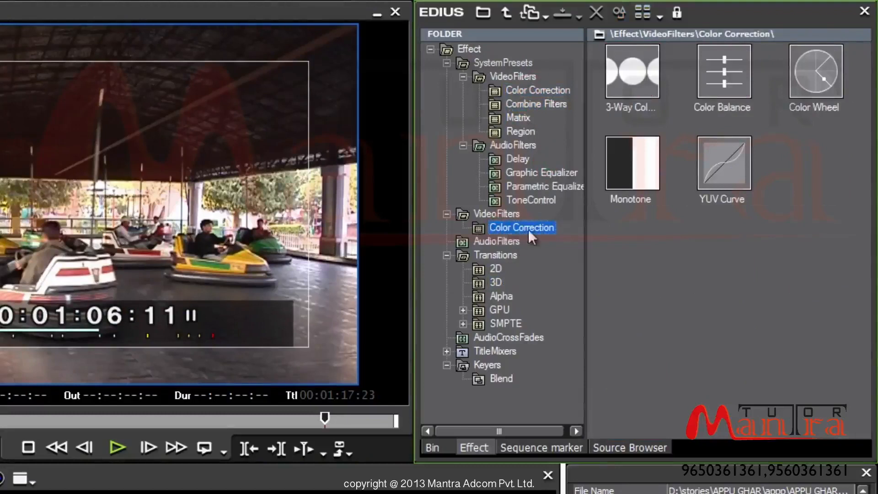
Step: Apply the Color Balance filter to the APPU GHAR28 clip that starts at 00:01:06:18
click(719, 84)
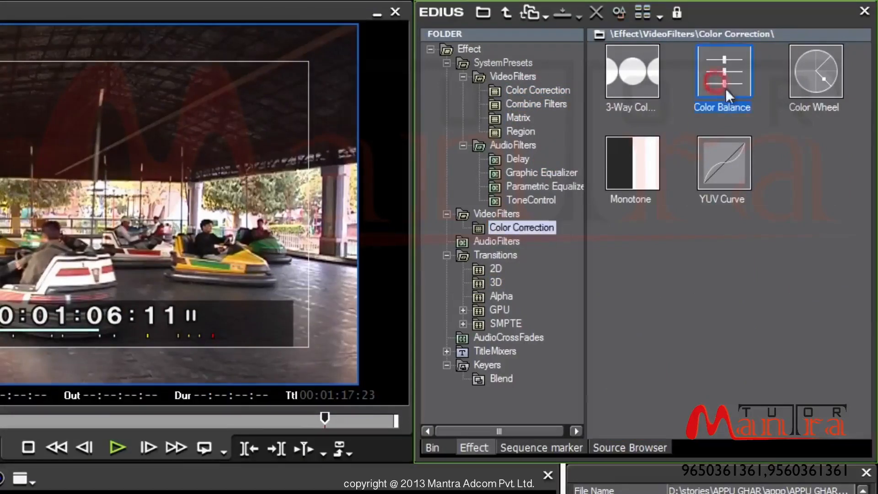
click(732, 82)
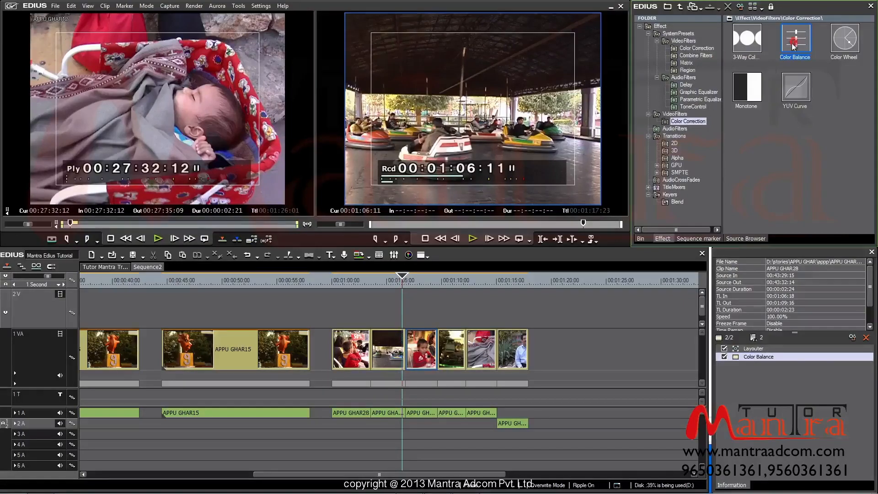
drag(793, 44, 471, 335)
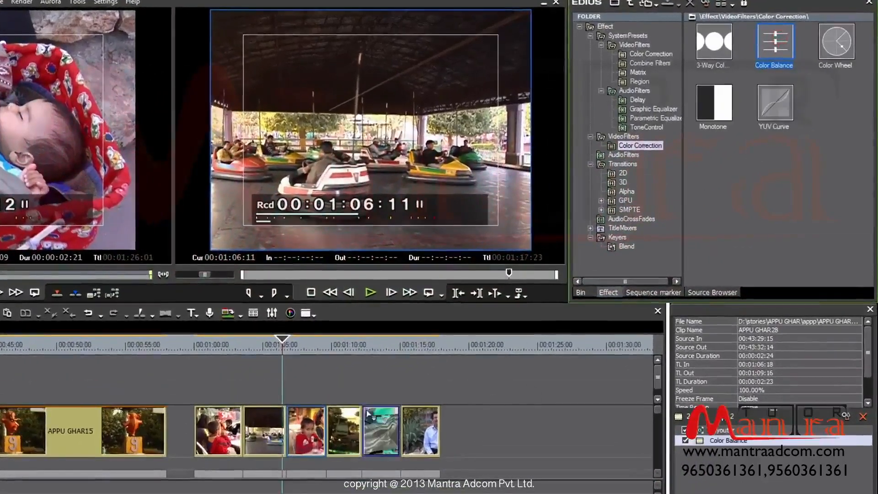
drag(368, 413, 314, 432)
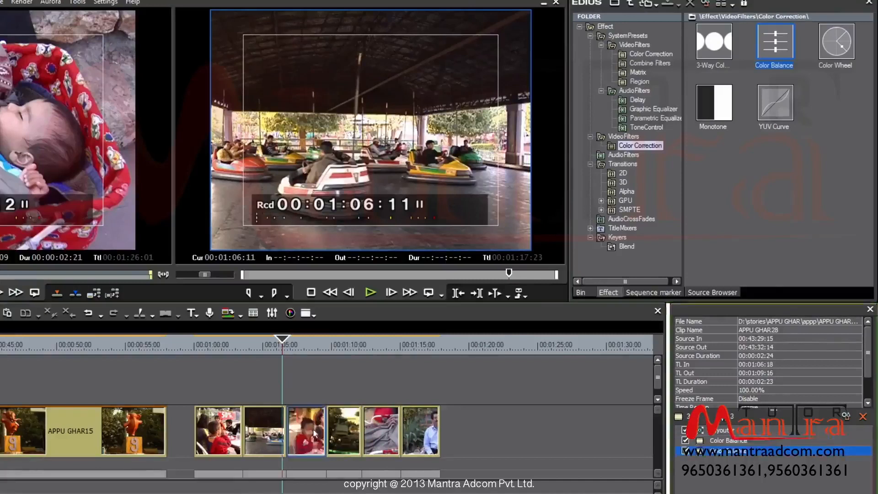
Step: View the APPU GHAR28 clip at 00:01:07:17 and delete its duplicate Color Balance filter
drag(291, 348, 299, 345)
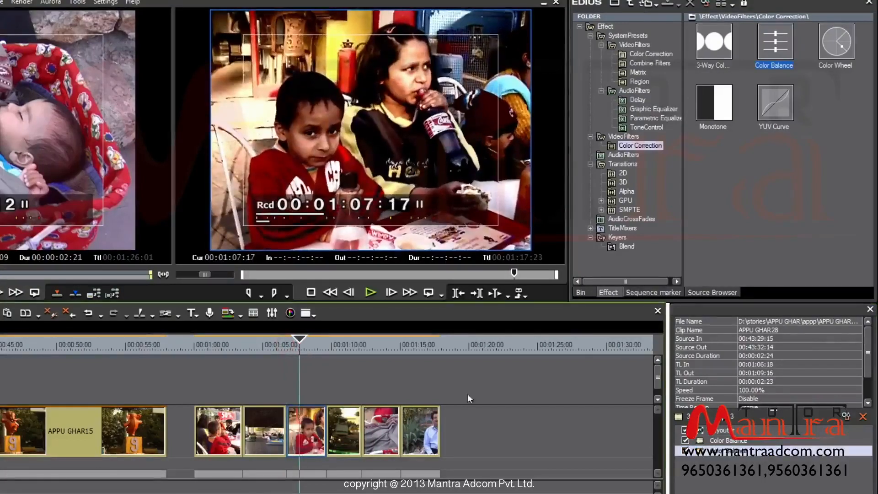
key(Delete)
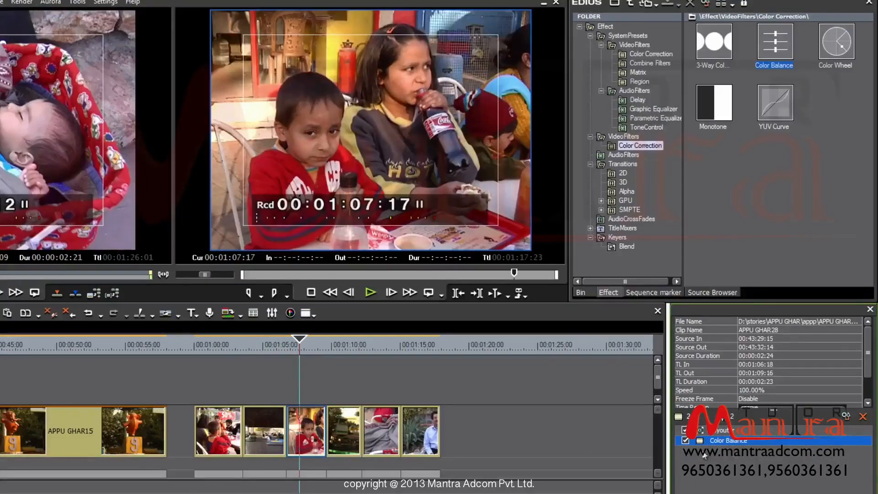
Step: Select the APPU GHAR42 clip, move the timeline cursor to 00:01:10:11 and add the Color Balance filter to the clip
click(351, 437)
click(334, 346)
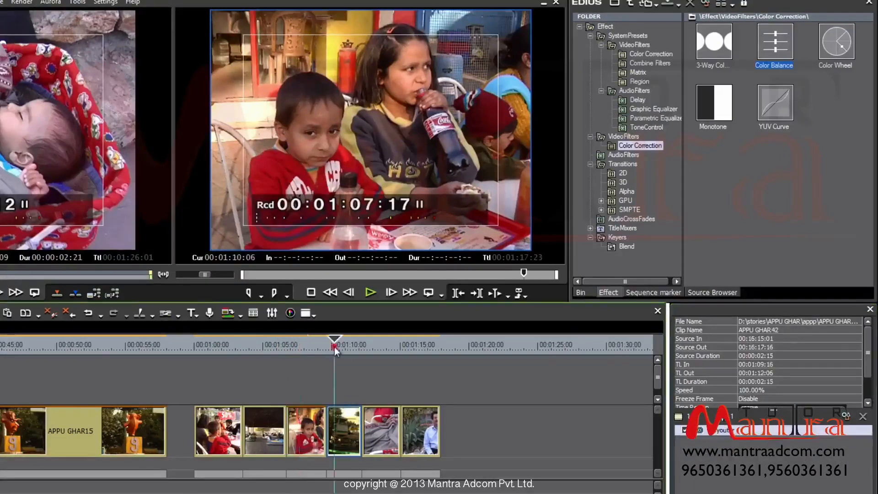
key(space)
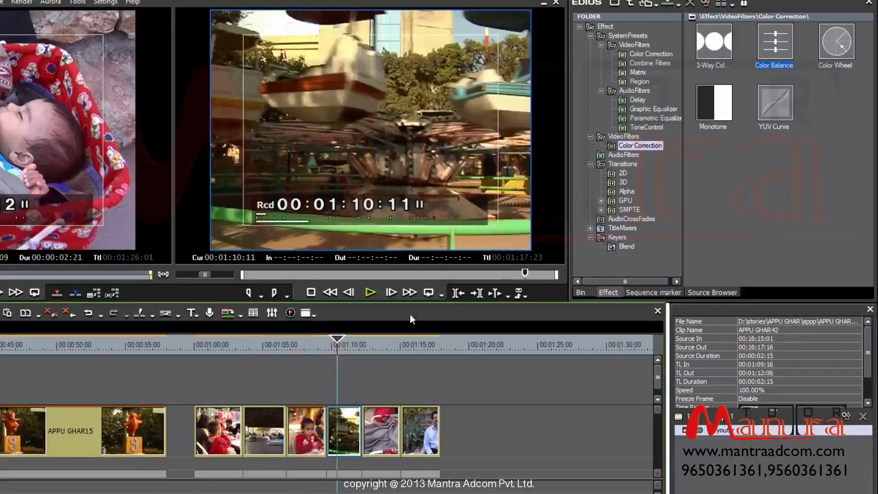
click(781, 50)
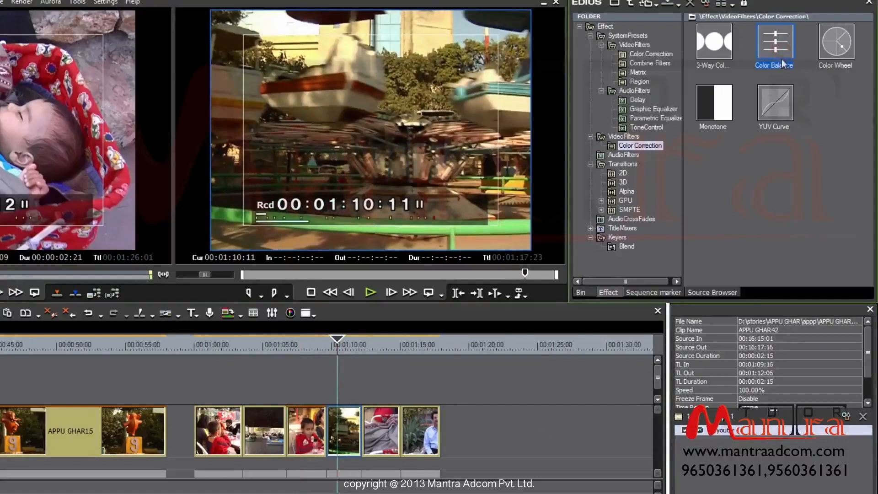
click(667, 8)
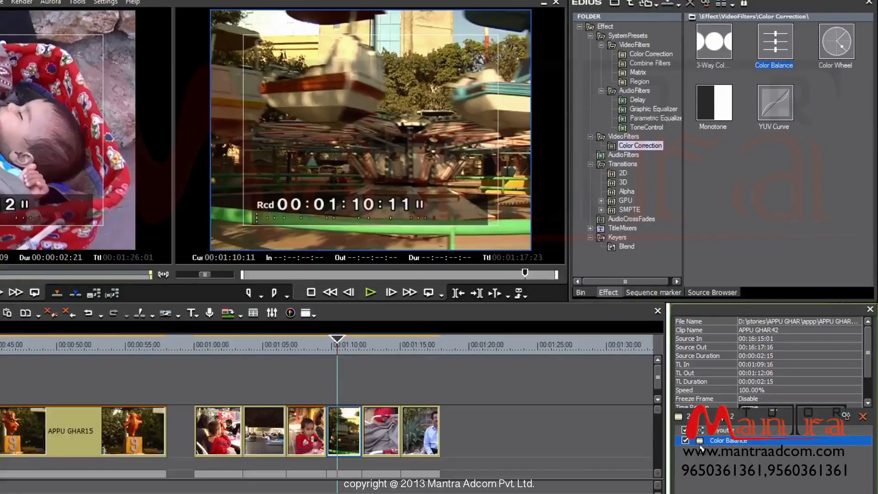
Step: Select the APPU GHAR12 clip starting at 00:01:12:06, show it at 00:01:13:05 and add the Color Wheel filter to it
click(385, 422)
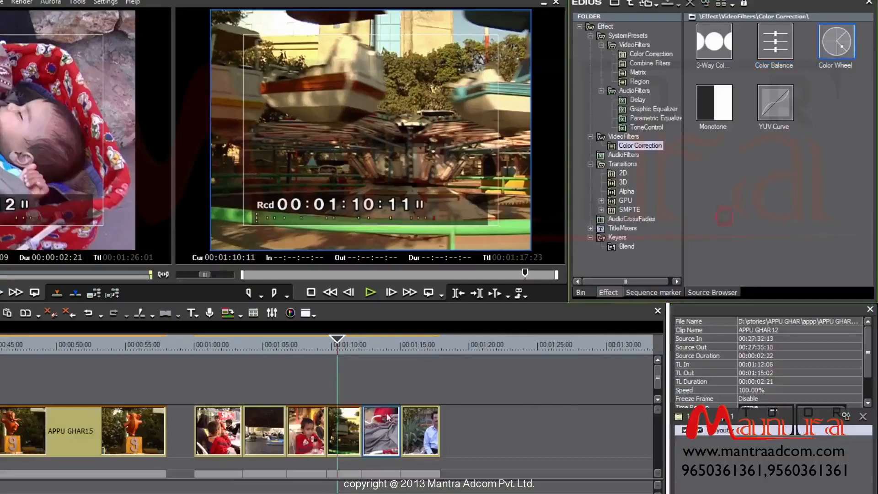
click(375, 347)
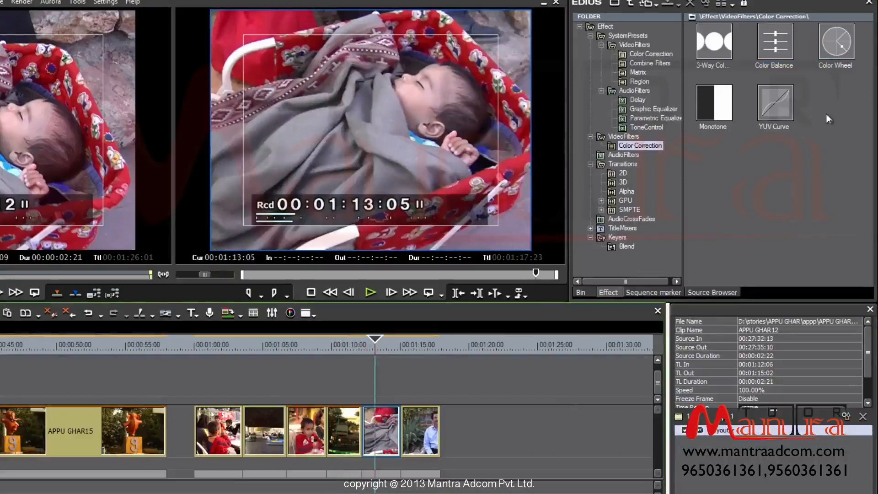
click(841, 46)
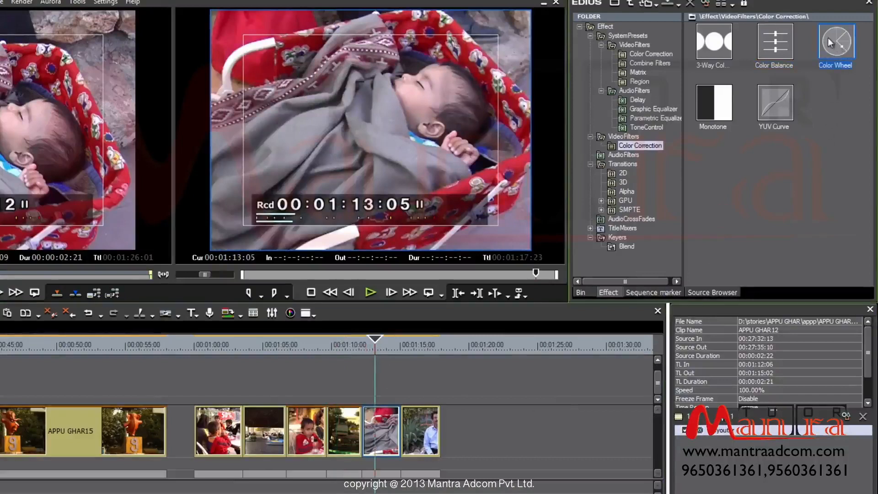
right_click(828, 39)
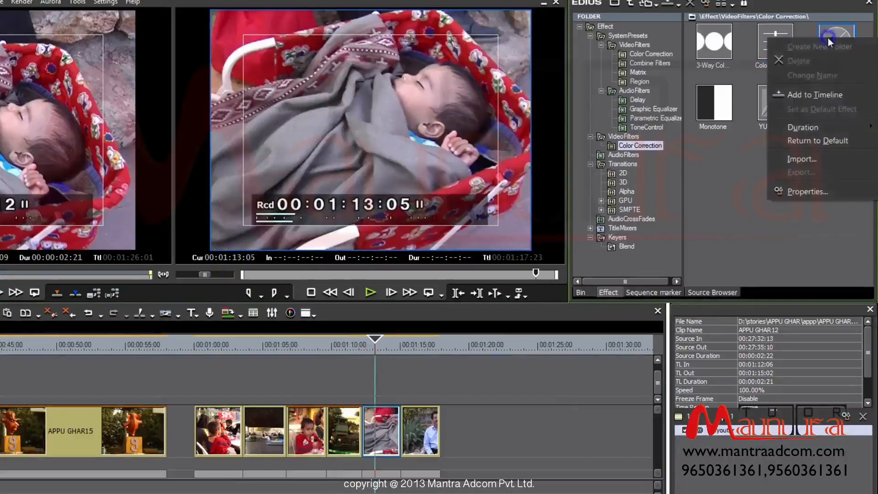
click(840, 97)
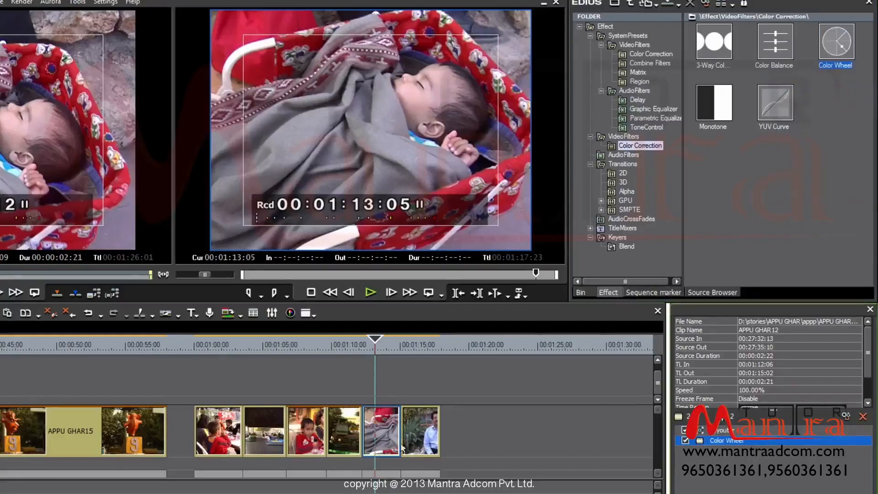
Step: Move the timeline cursor to 00:01:08:03 and select the APPU GHAR28 clip there and its Color Balance filter
click(416, 425)
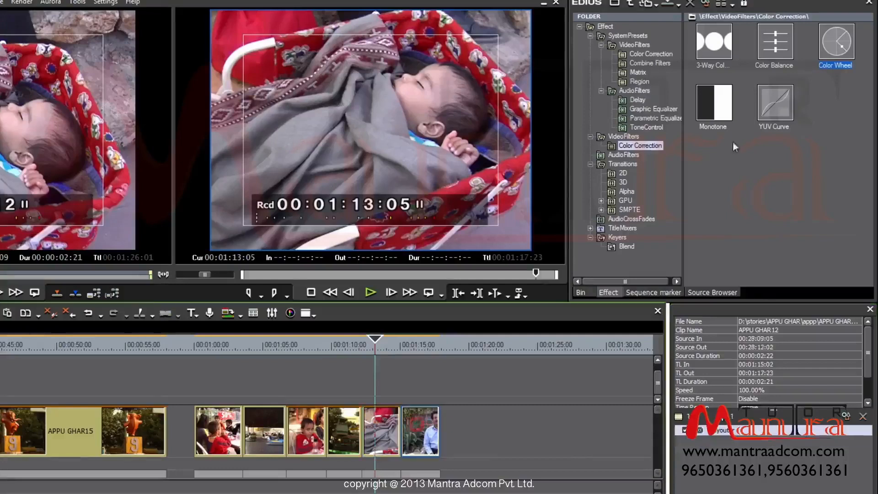
click(304, 345)
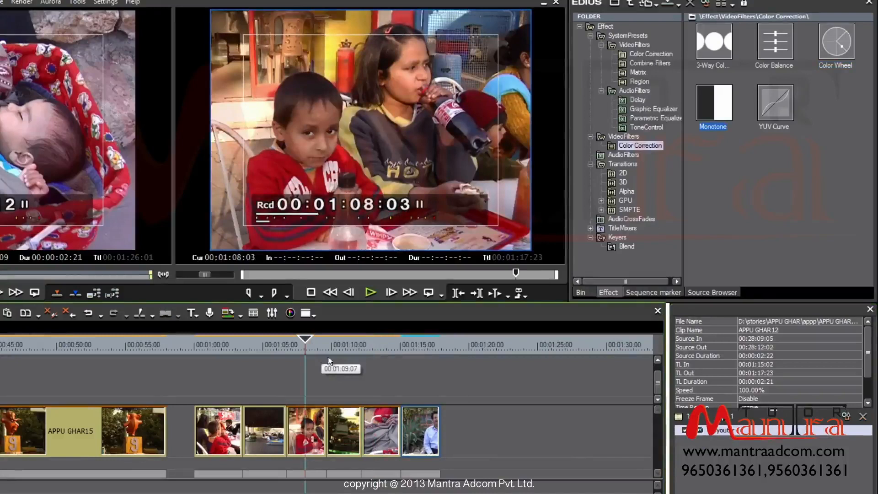
click(320, 424)
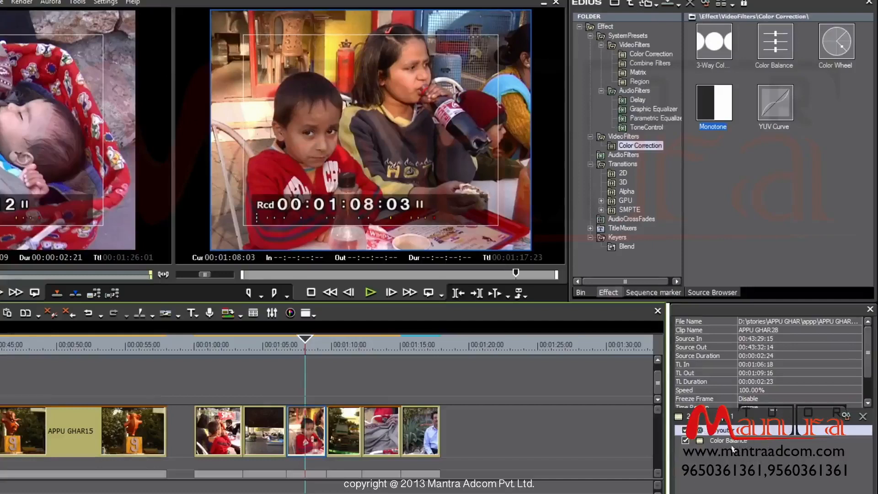
click(718, 441)
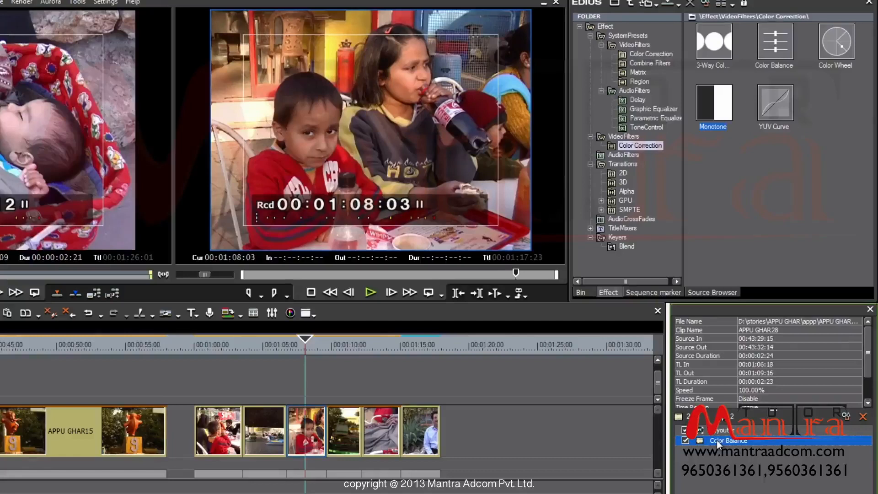
Step: Open the Color Balance filter's settings and move the timeline cursor to 00:01:07:16
double_click(717, 440)
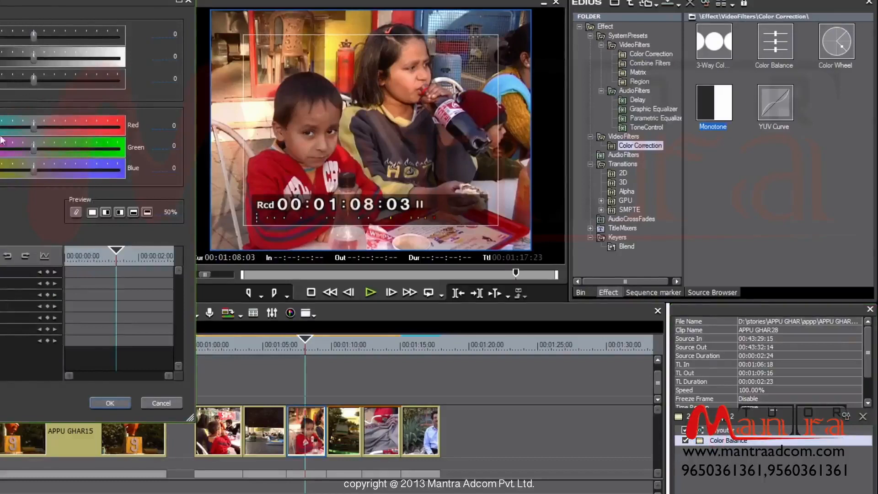
click(162, 402)
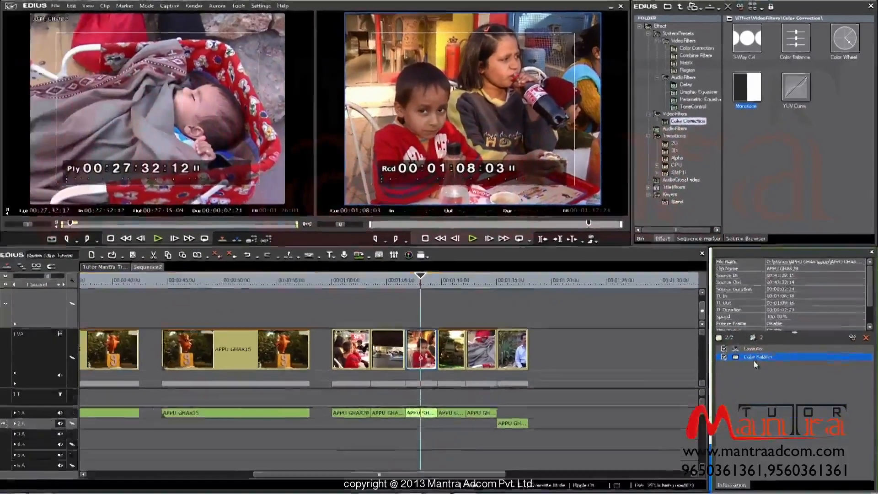
click(851, 339)
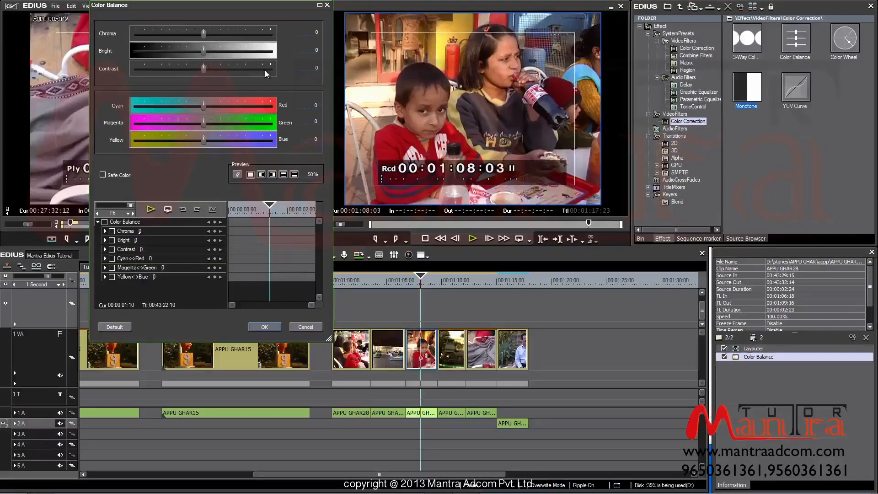
drag(419, 281, 416, 280)
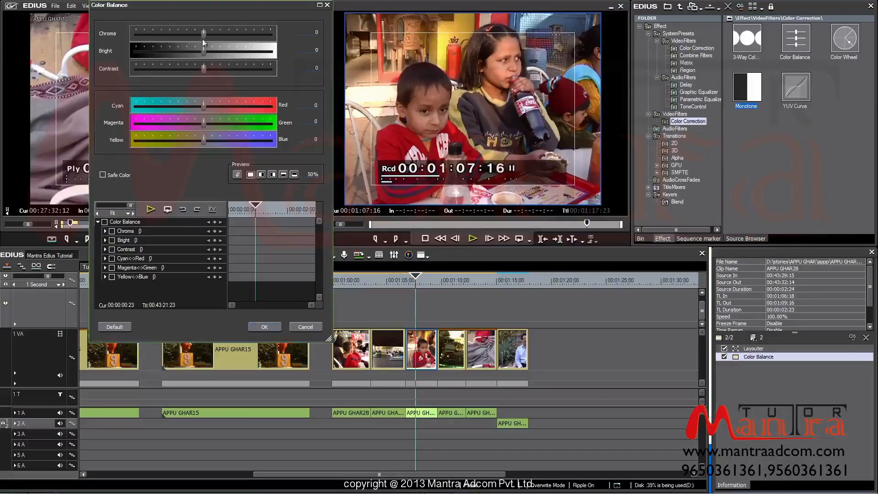
Step: Set Chroma to 1, Bright to 2, Contrast to -3, Cyan-Red to -7, Magenta-Green to -4 and Yellow-Blue to -37
drag(203, 35, 280, 73)
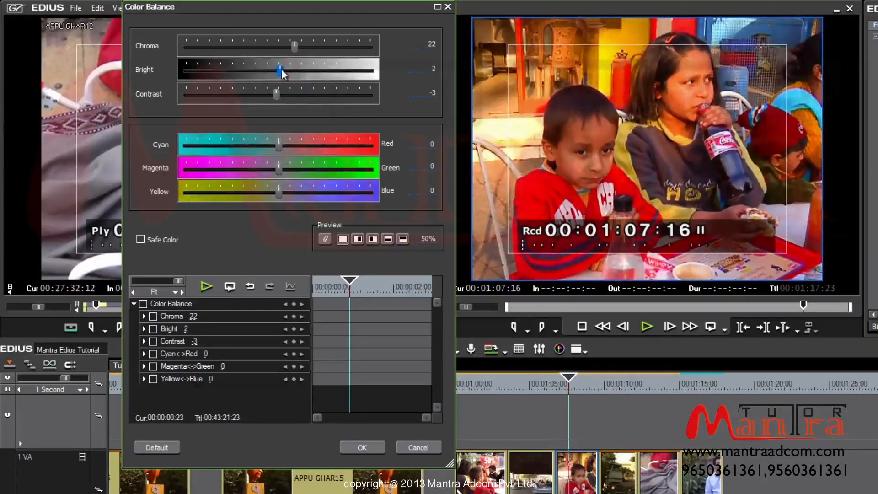
drag(294, 46, 278, 52)
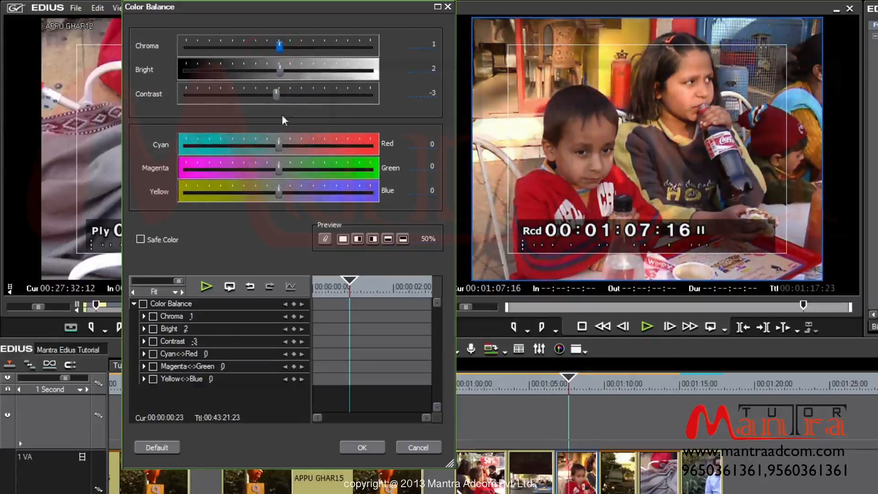
mouse_move(278, 146)
mouse_down()
mouse_move(205, 147)
mouse_move(310, 144)
mouse_move(273, 146)
mouse_up()
drag(278, 169, 302, 198)
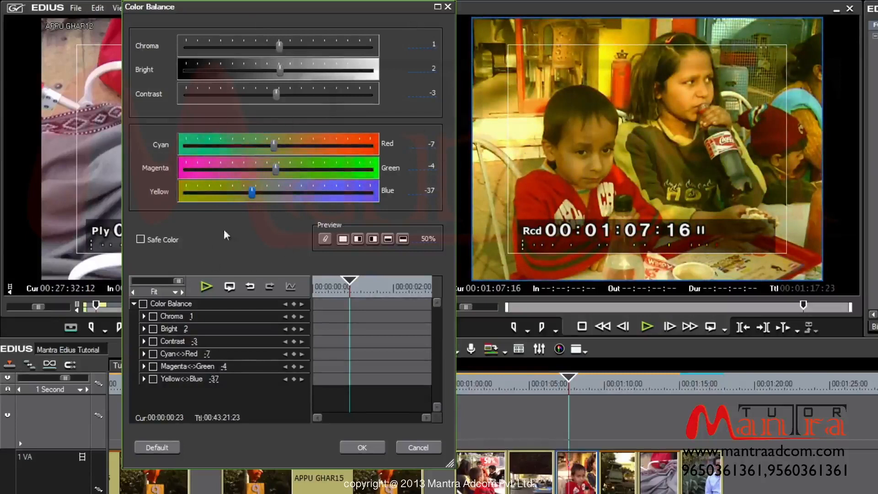
Step: Enable Safe Color and preview the filter on the full screen and on the left half
click(140, 240)
click(325, 239)
click(343, 239)
click(358, 239)
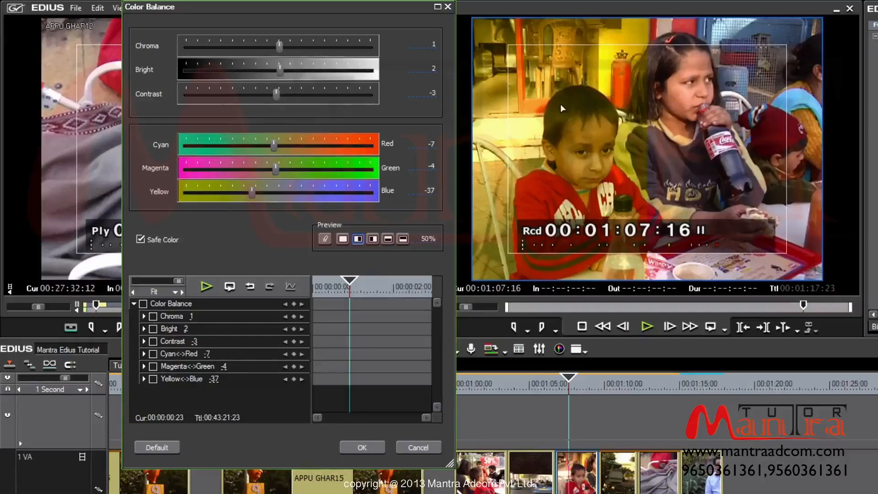
Step: Compare the filter previews on the right, left, upper and lower halves and try a 100% preview split
click(373, 239)
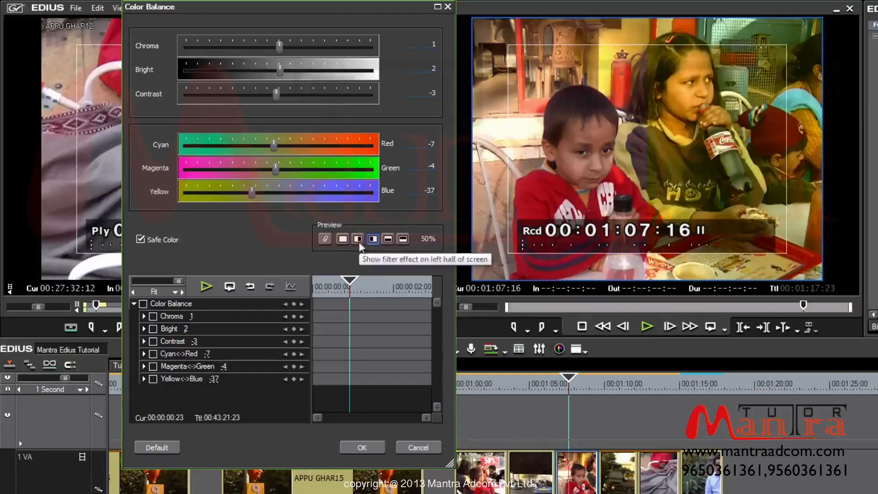
click(359, 240)
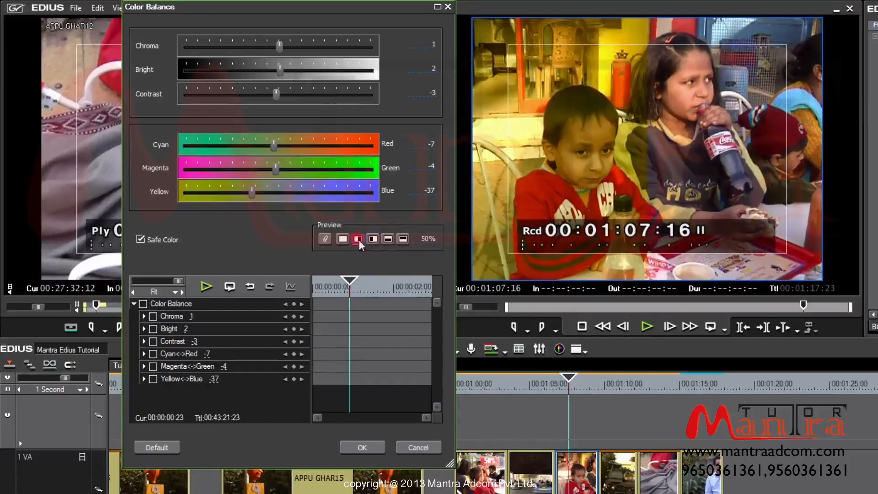
click(388, 239)
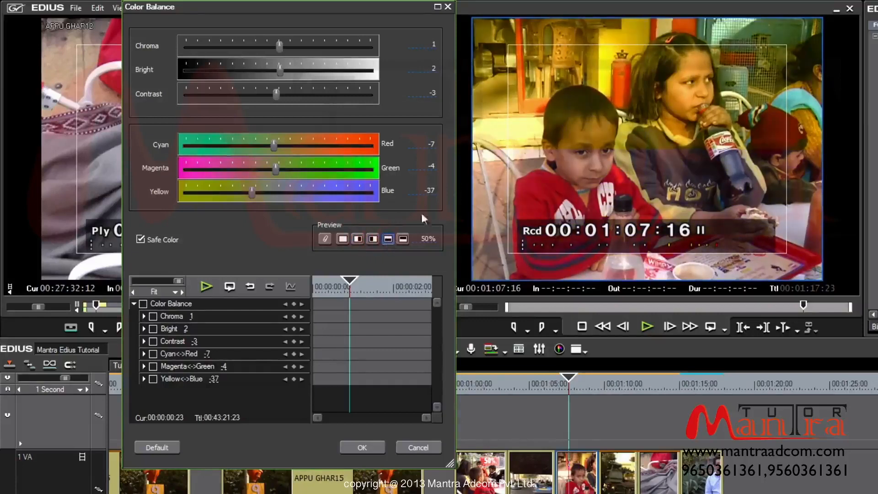
click(402, 239)
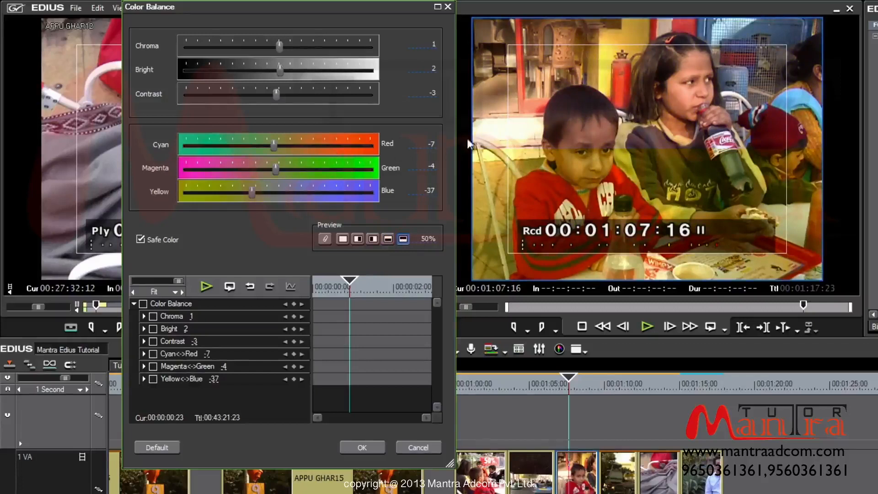
drag(430, 246, 465, 100)
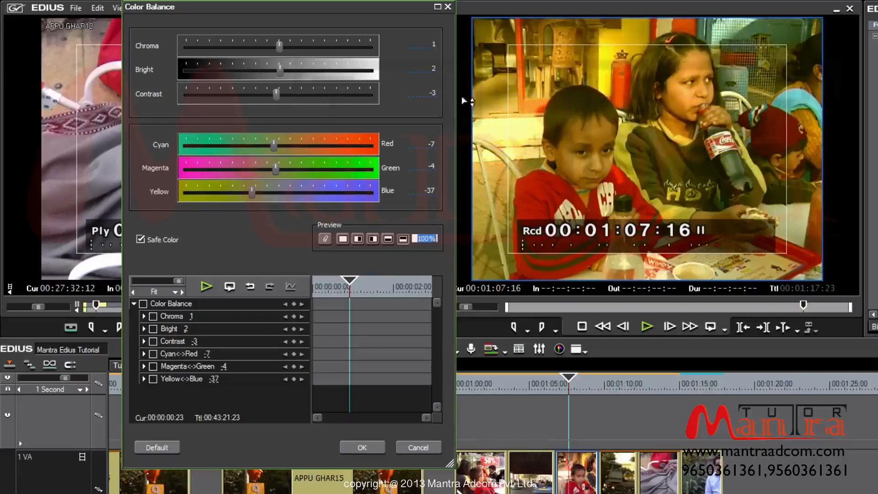
click(361, 239)
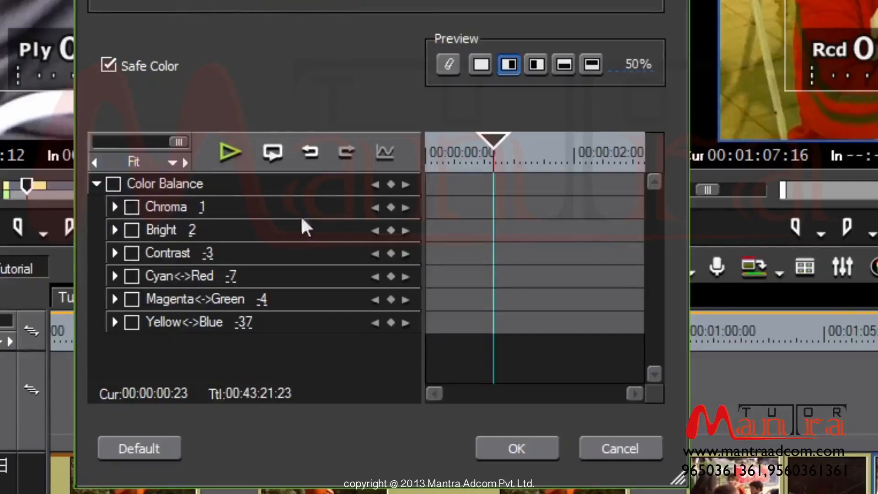
Step: Move the effect timeline to 00:00:00:00 and enable keyframing for all Color Balance parameters
drag(481, 154, 424, 148)
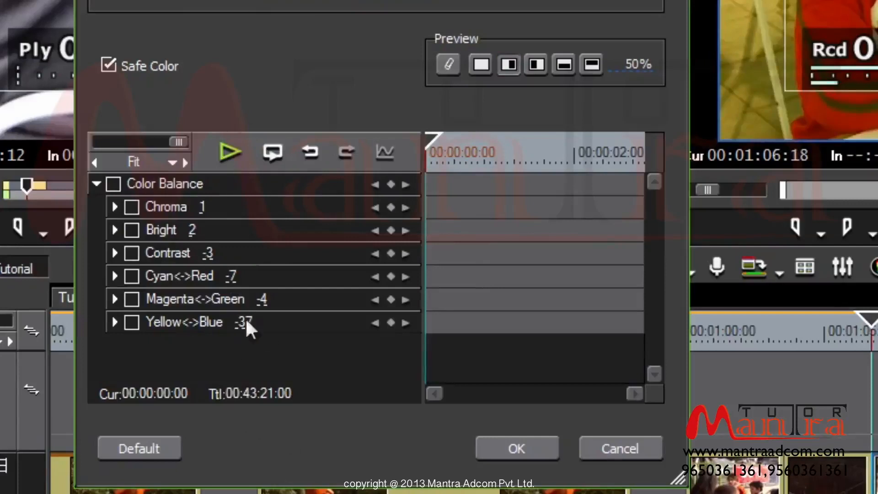
click(114, 183)
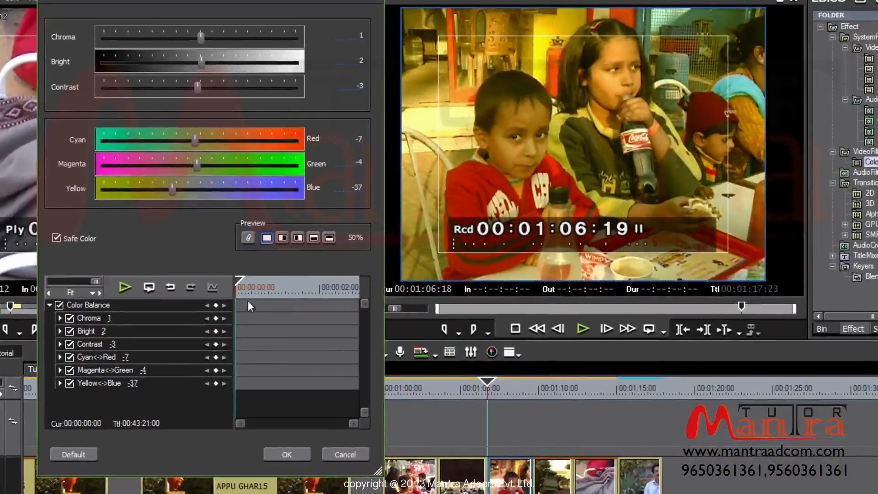
Step: Add keyframes for all Color Balance parameters at 00:00:00:00 and 00:00:01:11 on the effect timeline
click(215, 306)
mouse_move(490, 385)
mouse_down()
mouse_move(529, 385)
mouse_move(482, 387)
mouse_move(528, 391)
mouse_move(489, 386)
mouse_up()
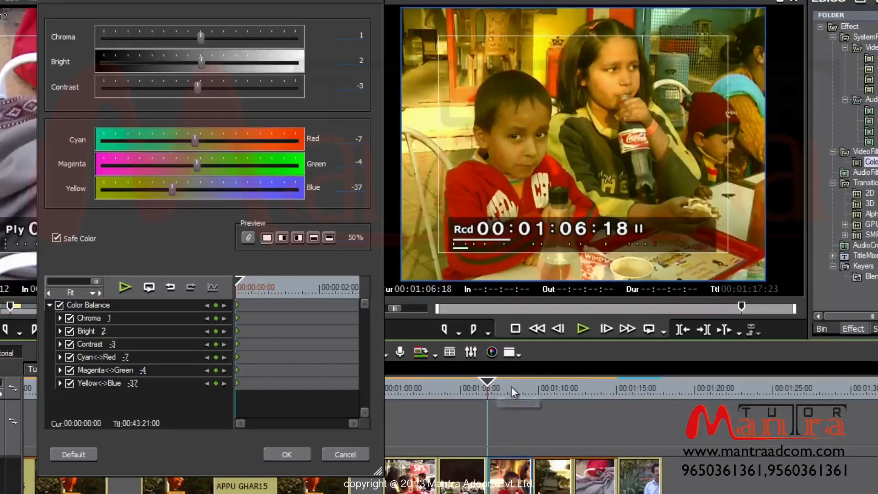
mouse_move(506, 386)
mouse_down()
mouse_move(490, 388)
mouse_move(509, 391)
mouse_up()
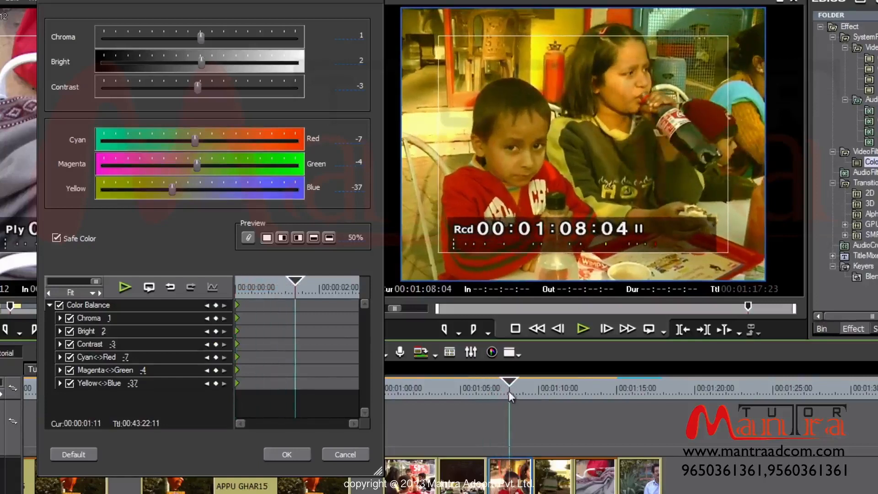
click(215, 305)
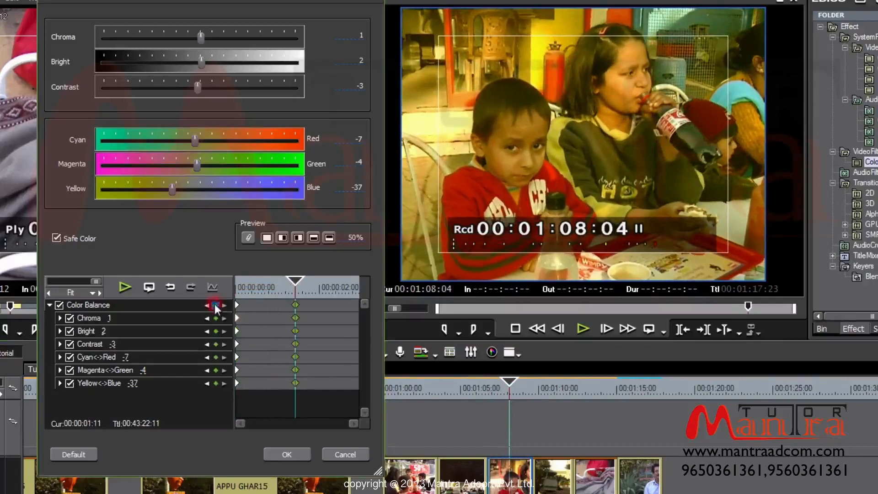
mouse_move(294, 280)
mouse_down()
mouse_move(239, 285)
mouse_move(295, 295)
mouse_up()
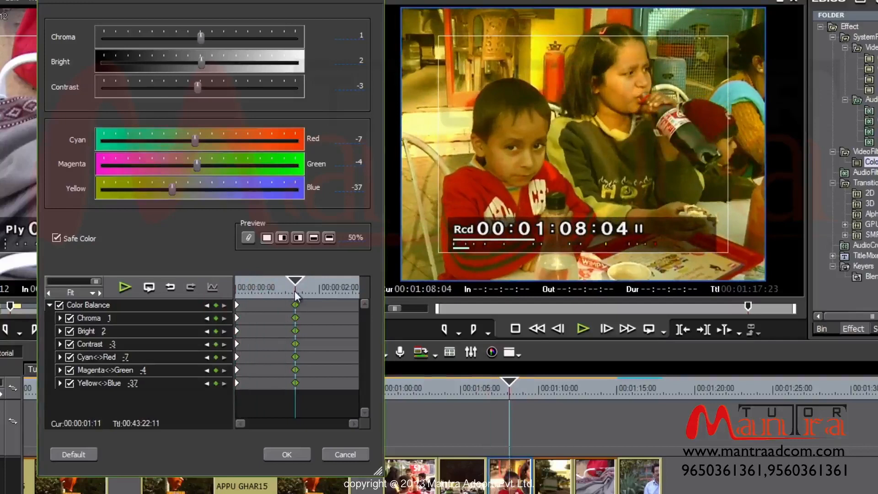
Step: At the 00:00:00:00 keyframe, set Chroma to -128 and both Cyan-Red and Yellow-Blue to -4
drag(295, 295, 234, 295)
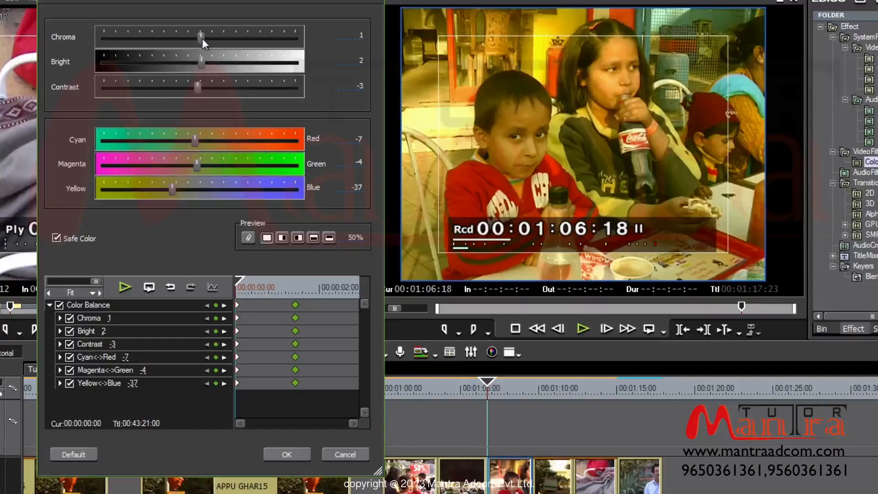
drag(199, 38, 97, 38)
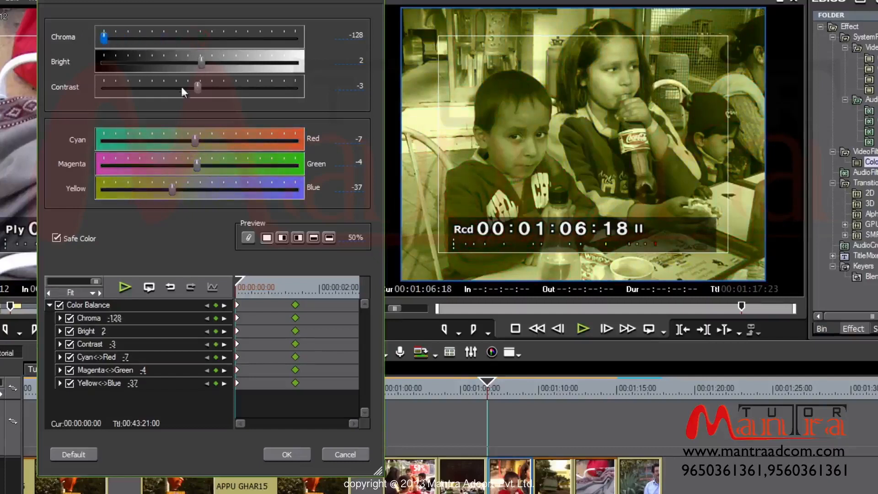
drag(170, 189, 195, 194)
drag(195, 140, 196, 142)
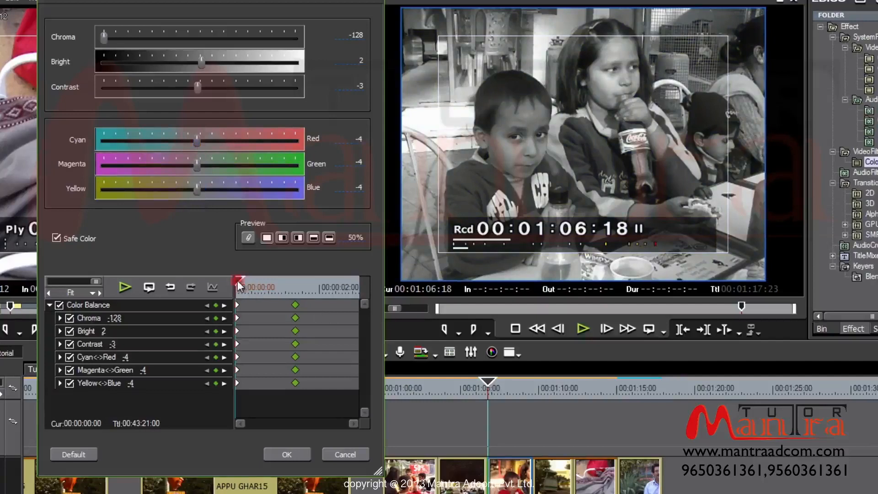
Step: Play the clip from the first keyframe to preview the animated color change
mouse_move(237, 281)
mouse_down()
mouse_move(298, 293)
mouse_move(229, 294)
mouse_up()
click(580, 333)
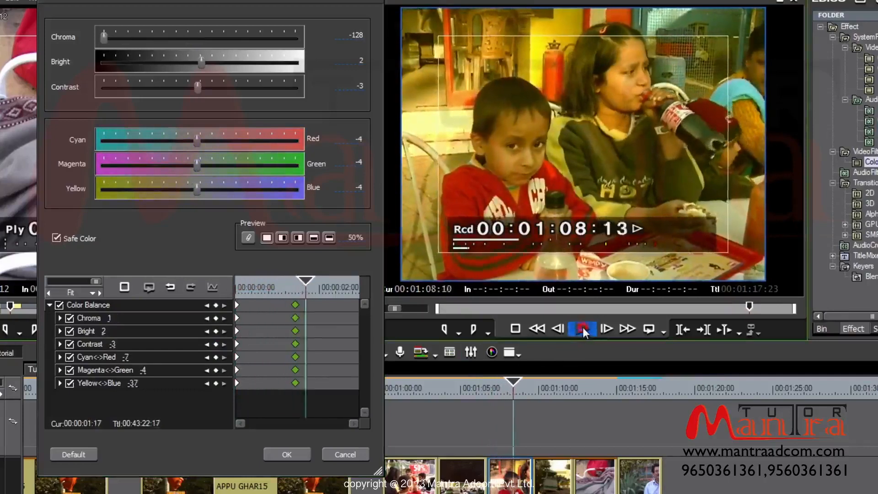
click(584, 329)
Step: Add a third keyframe for all Color Balance parameters at 00:00:02:05
drag(299, 286, 294, 311)
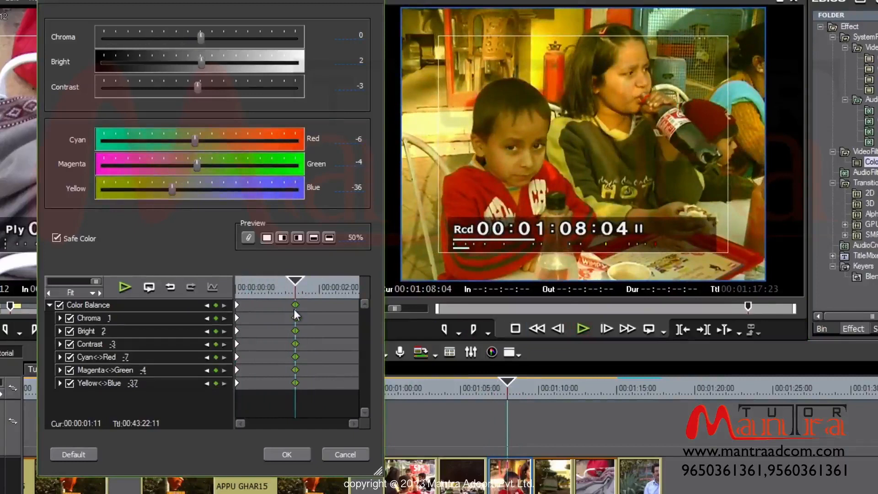
drag(295, 281, 326, 286)
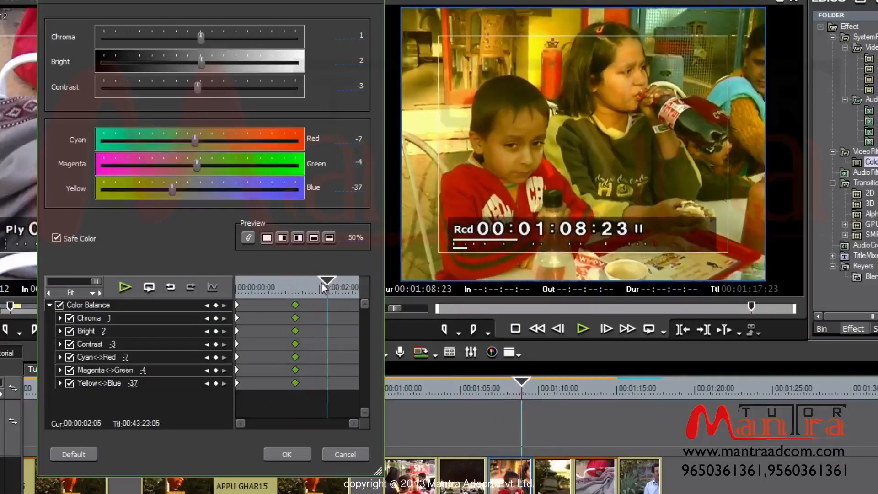
click(215, 304)
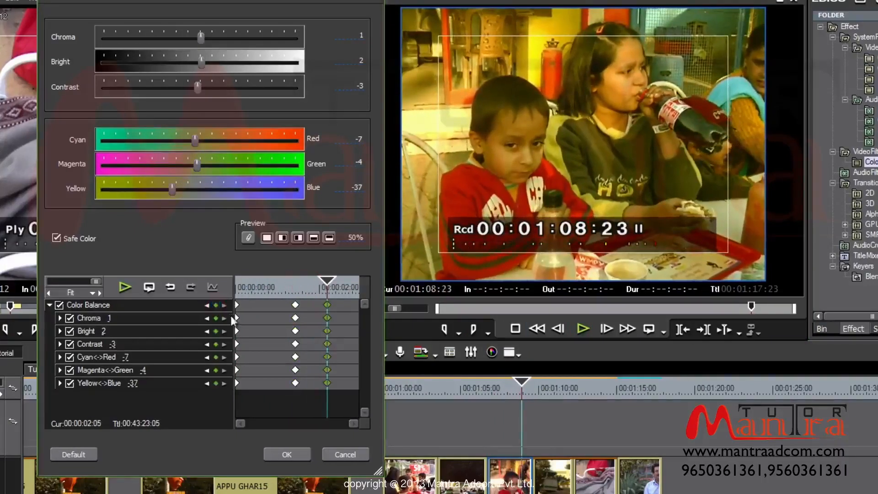
Step: Set Chroma, Bright and Contrast to 0 at the 00:00:02:05 keyframe
click(360, 37)
drag(351, 35, 394, 38)
click(355, 87)
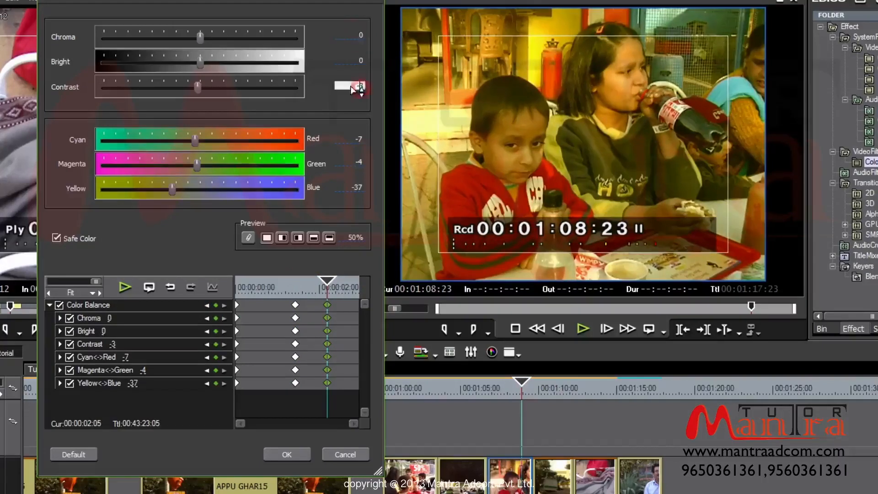
drag(353, 87, 397, 93)
text(0)
click(353, 100)
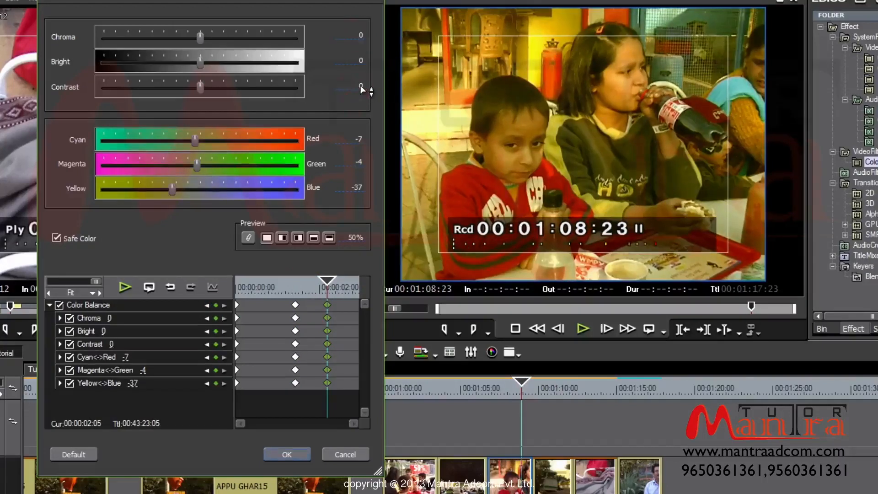
Step: Open the Cyan-Red value for editing and examine the Chroma and Contrast keyframe graphs, collapsing them again
click(359, 139)
drag(361, 139, 378, 145)
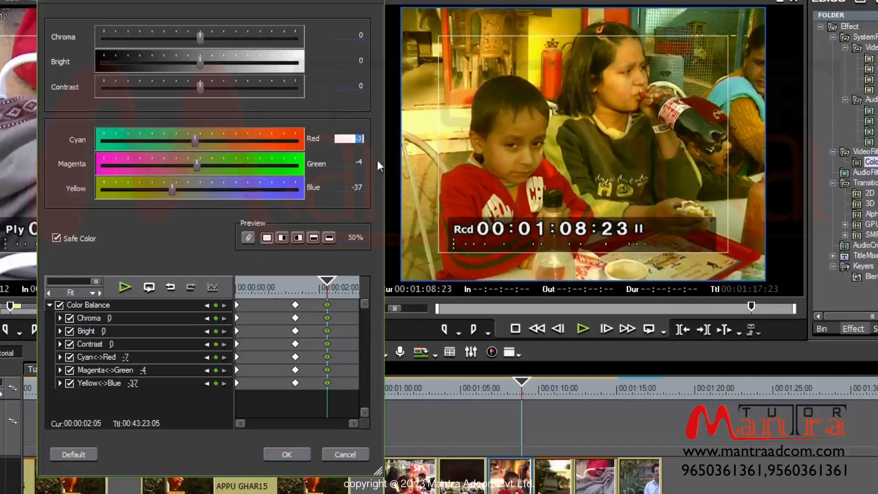
click(60, 319)
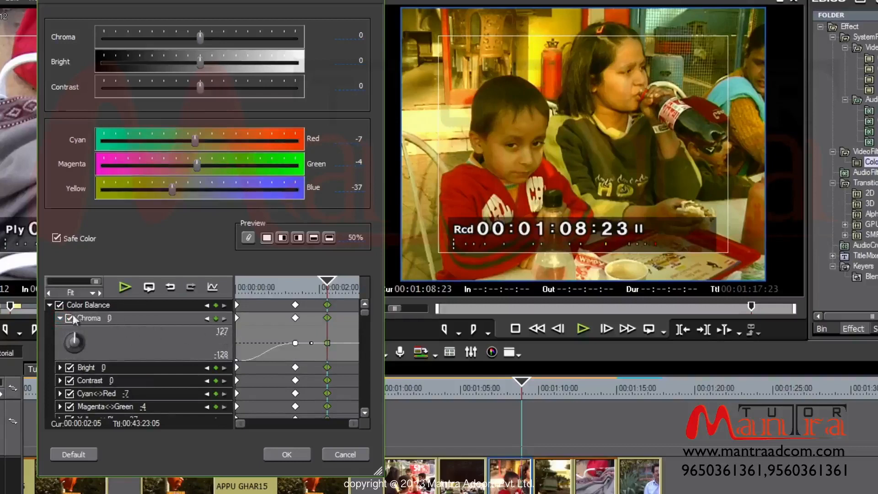
click(59, 380)
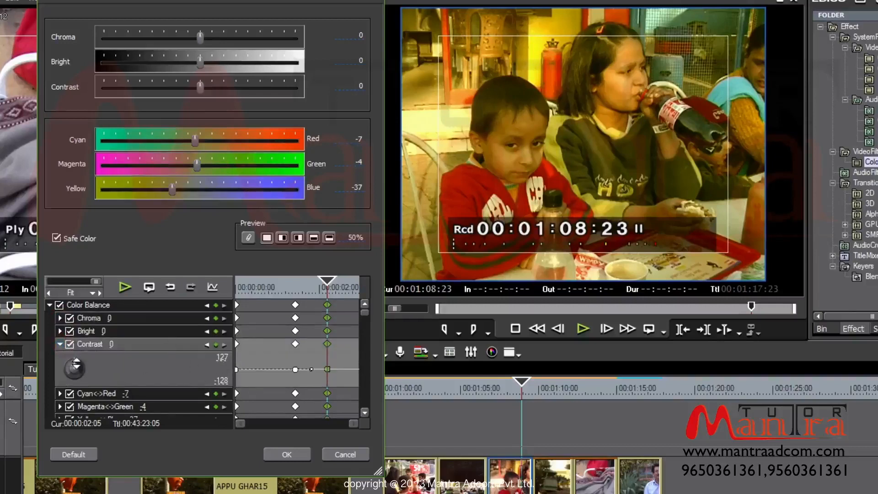
drag(76, 364, 78, 365)
drag(78, 364, 78, 364)
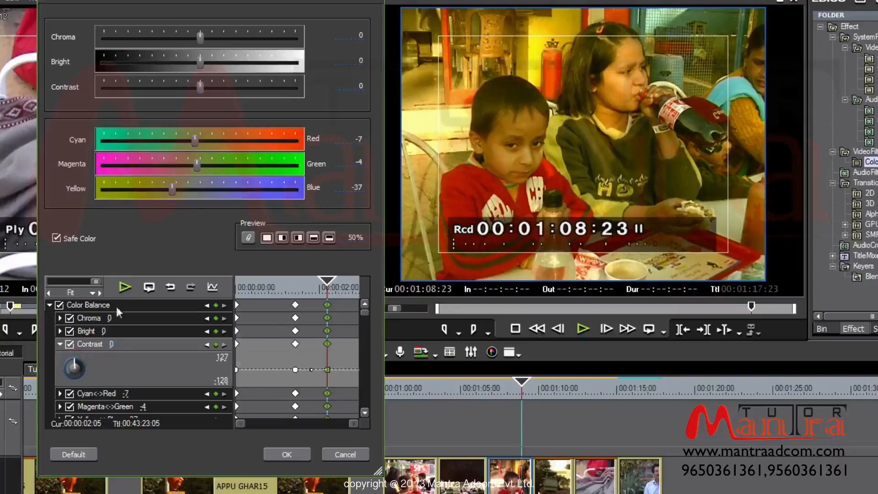
click(60, 344)
Step: Set Cyan-Red, Magenta-Green and Yellow-Blue to 0 at the 00:00:02:05 keyframe
click(355, 138)
text(0)
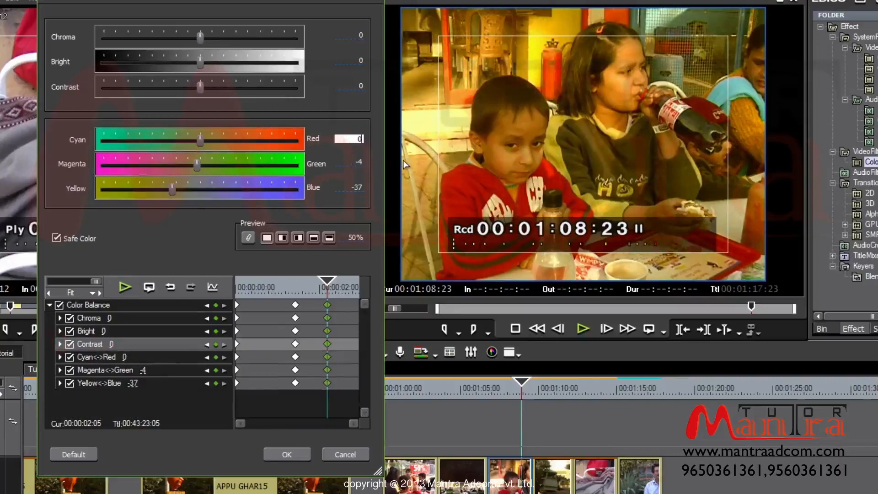
click(358, 162)
text(0)
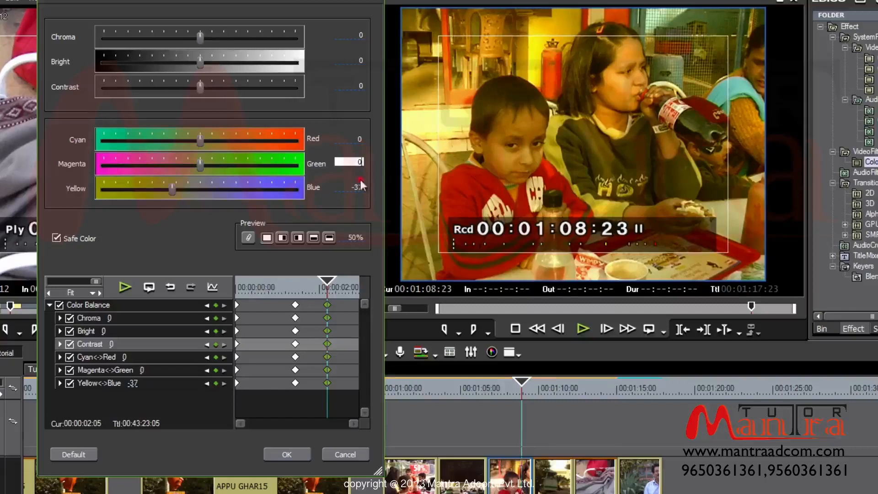
click(359, 188)
text(0)
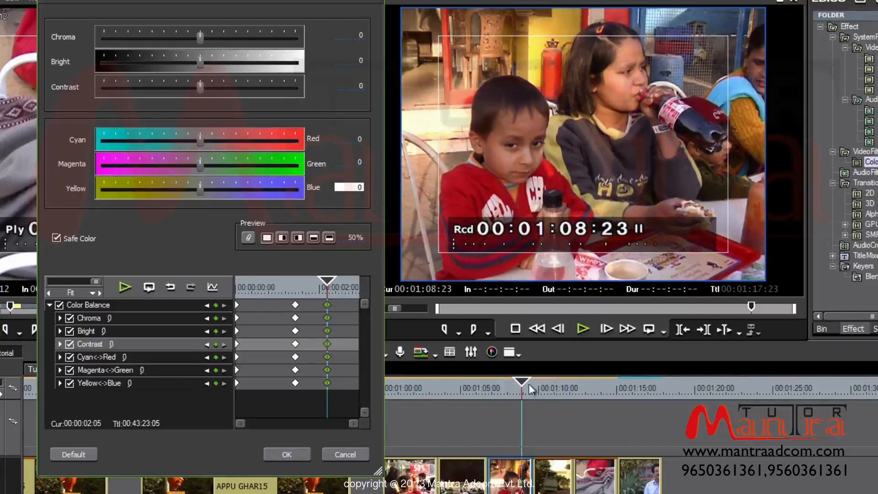
Step: Play the clip from its start across all three keyframes and return to the clip's first frame
drag(520, 387, 488, 393)
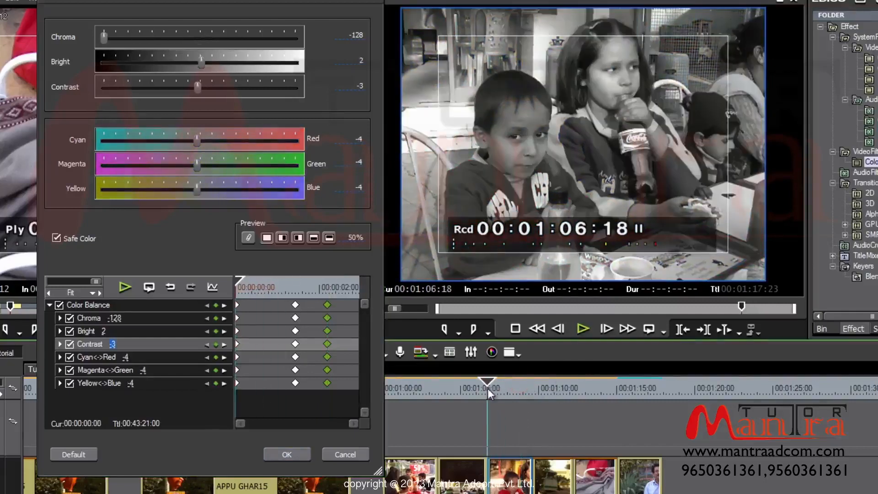
key(space)
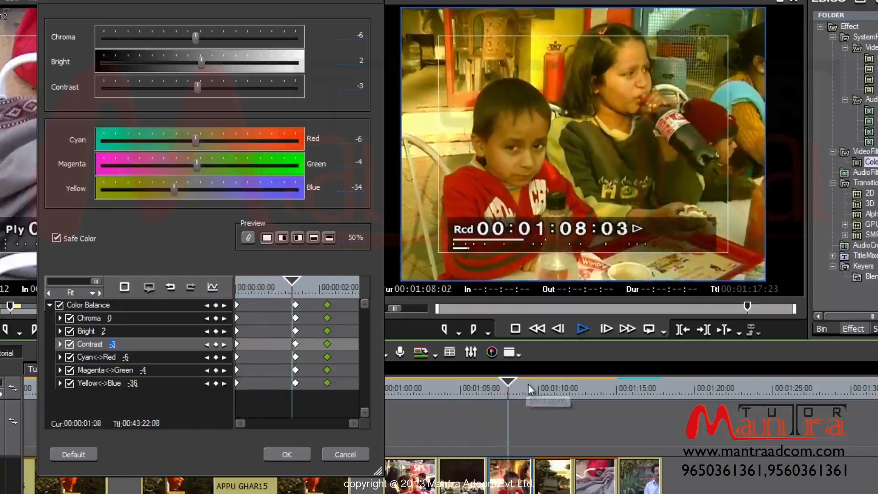
key(space)
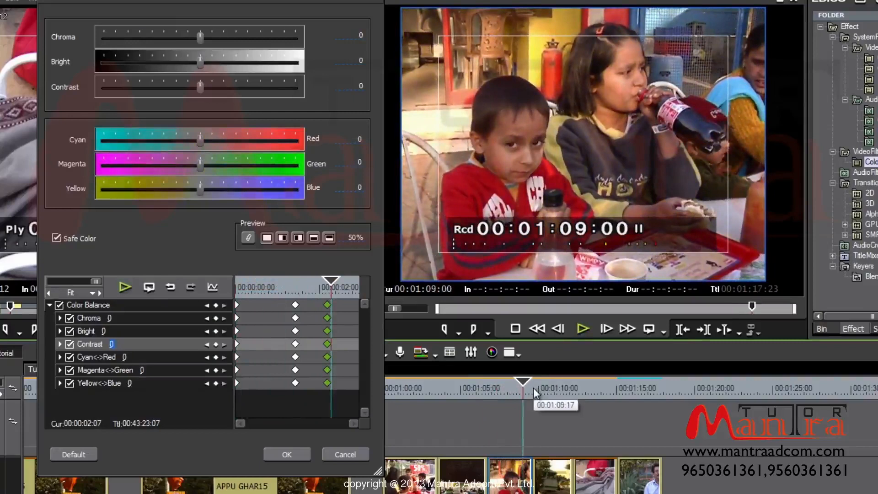
key(space)
click(488, 390)
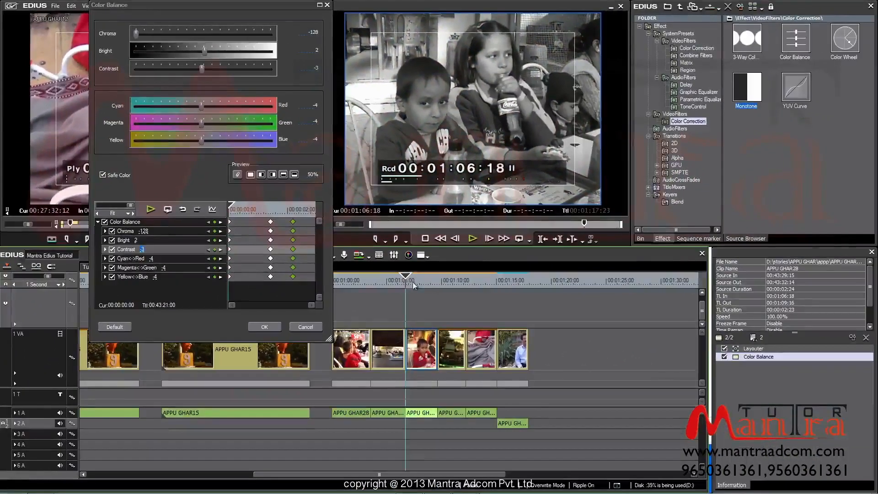
Step: Apply the Old Movie combined filter to the clip, replace it with Paper and open the Sharpness filter's settings
click(696, 56)
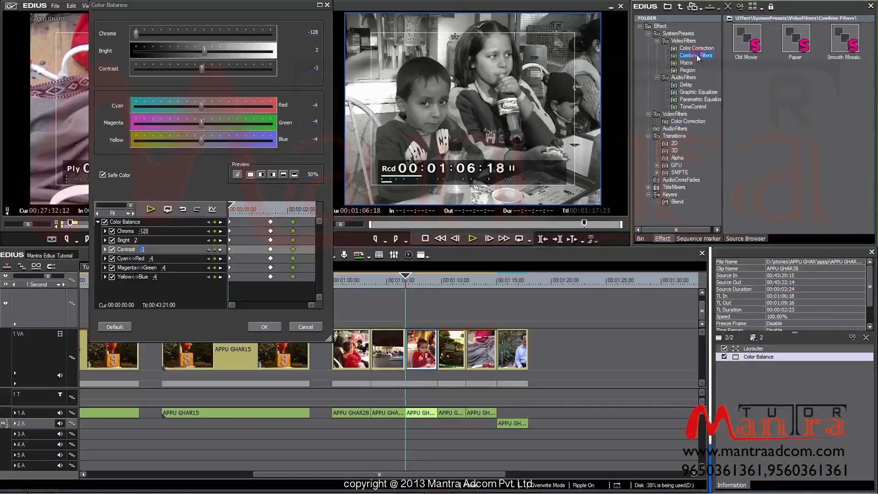
drag(747, 46, 737, 374)
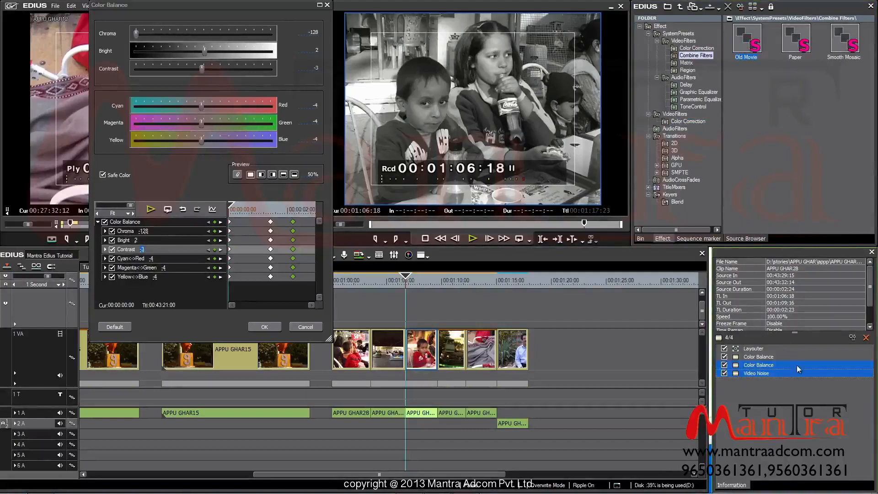
click(745, 366)
double_click(755, 365)
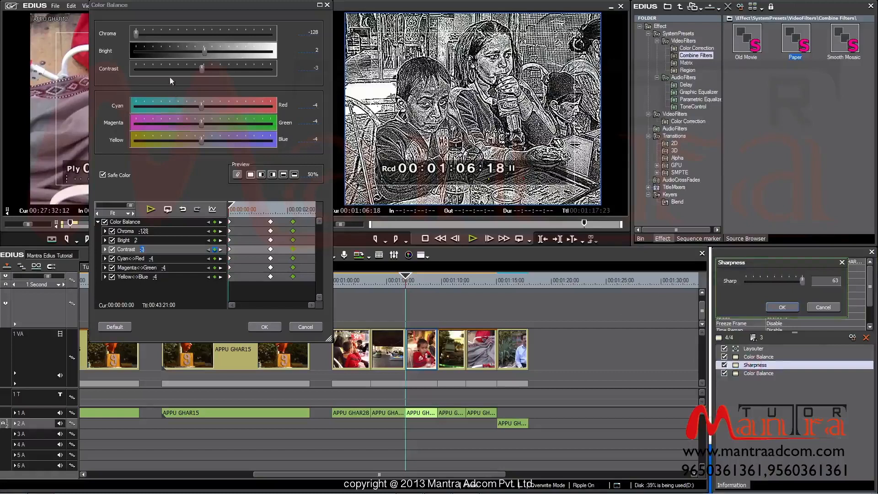
Step: Close the Color Balance settings and move the Sharpness filter above both Color Balance filters
click(326, 7)
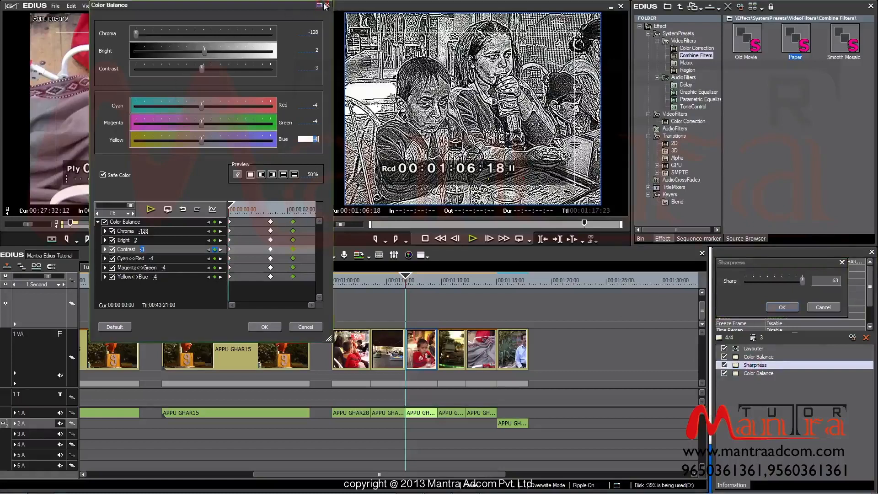
click(330, 5)
drag(736, 365, 754, 358)
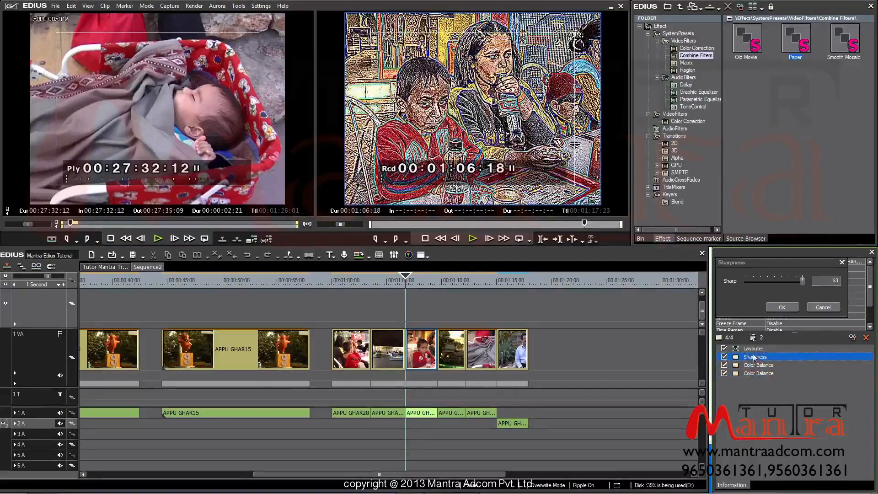
Step: Toggle the Sharpness filter off and on, and delete it together with the extra Color Balance filter
click(724, 356)
click(724, 357)
key(Delete)
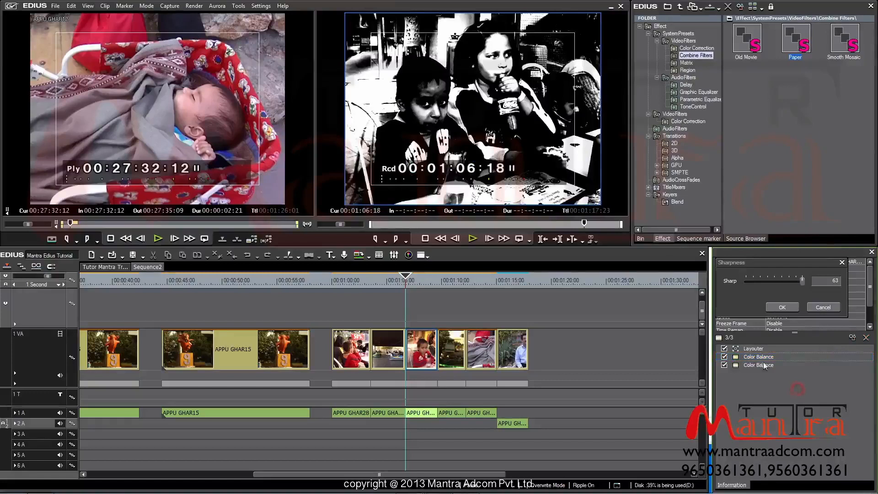
click(865, 339)
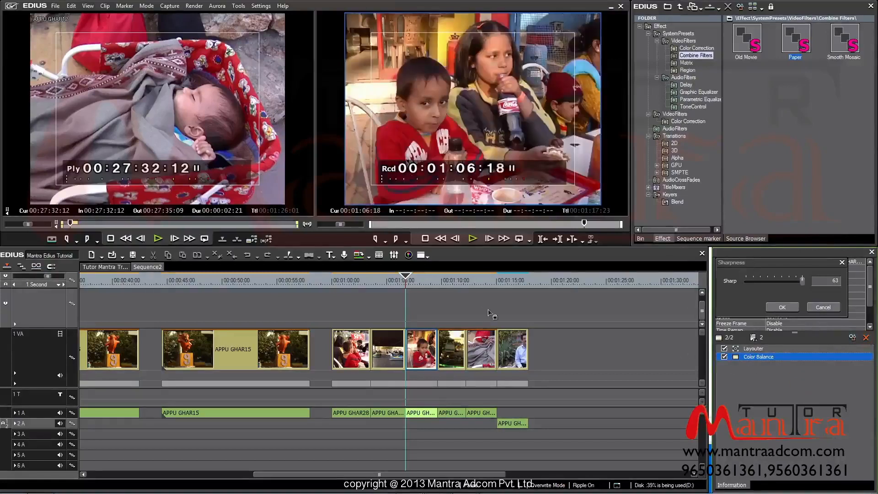
Step: Close the Sharpness settings and scrub through the clip to preview its remaining Color Balance keyframes
mouse_move(410, 280)
mouse_down()
mouse_move(431, 282)
mouse_move(416, 281)
mouse_up()
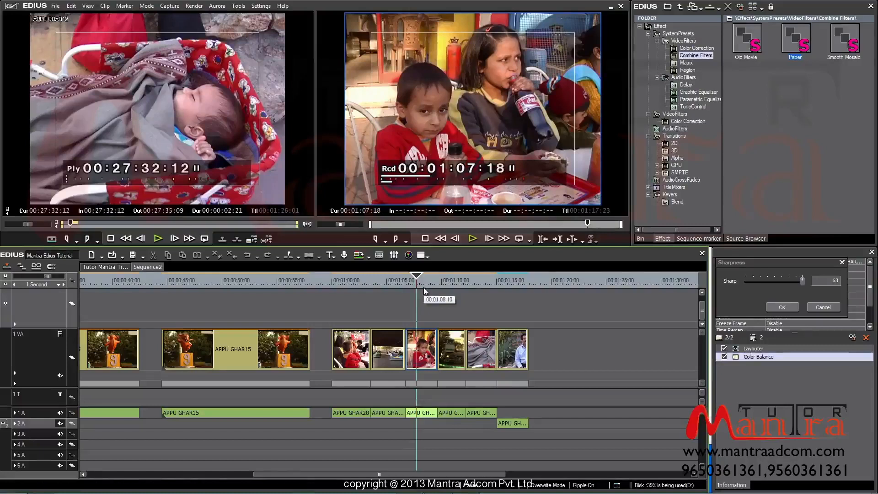
click(782, 307)
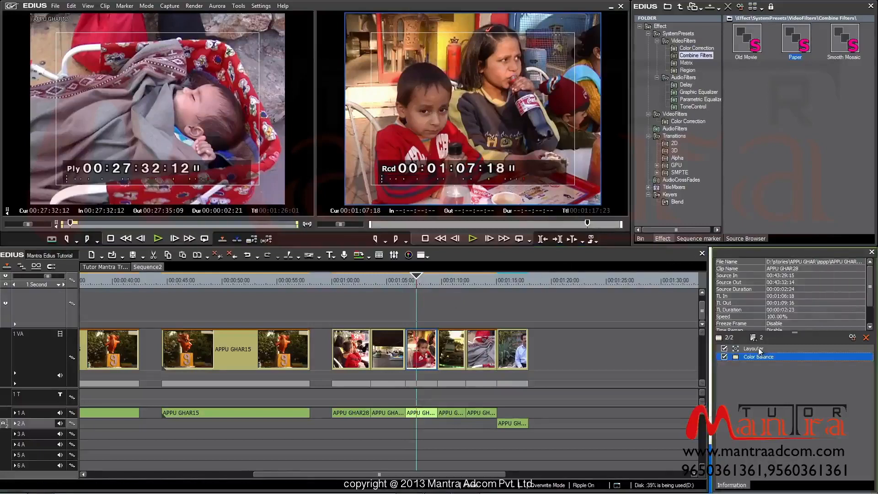
click(406, 280)
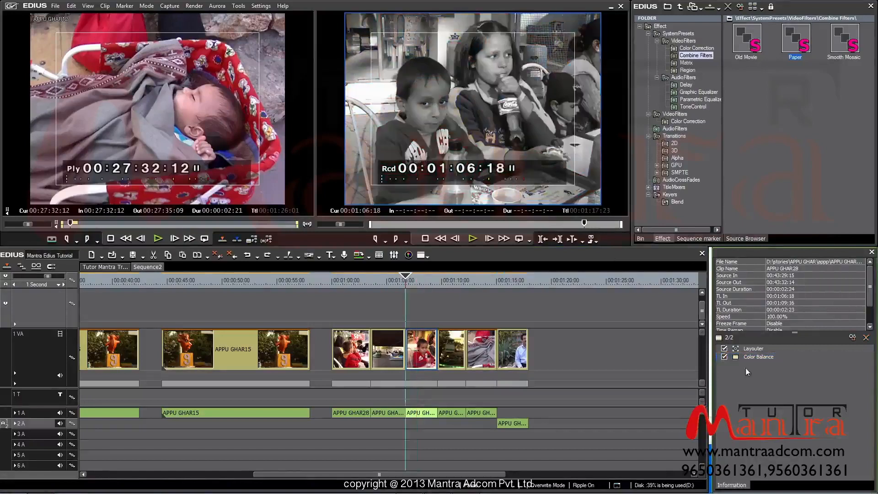
drag(409, 280, 426, 286)
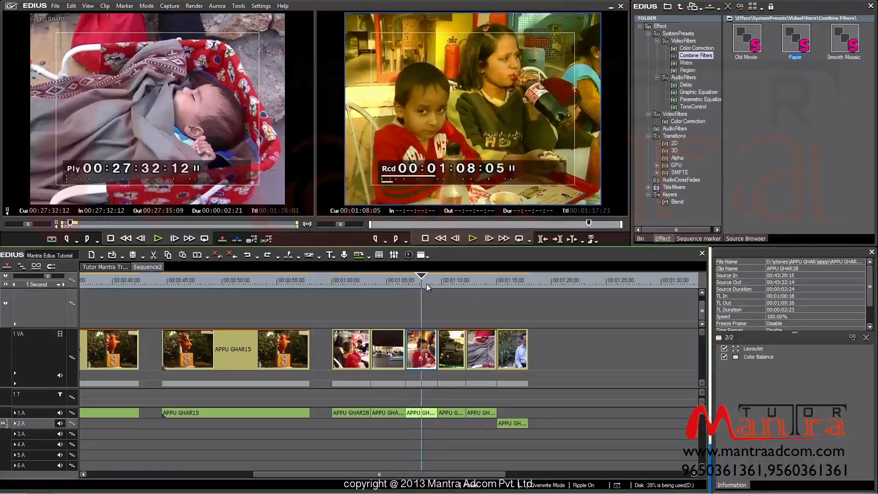
Step: Save the clip's keyframed Color Balance filter as a current user preset in the Combine Filters folder
click(754, 356)
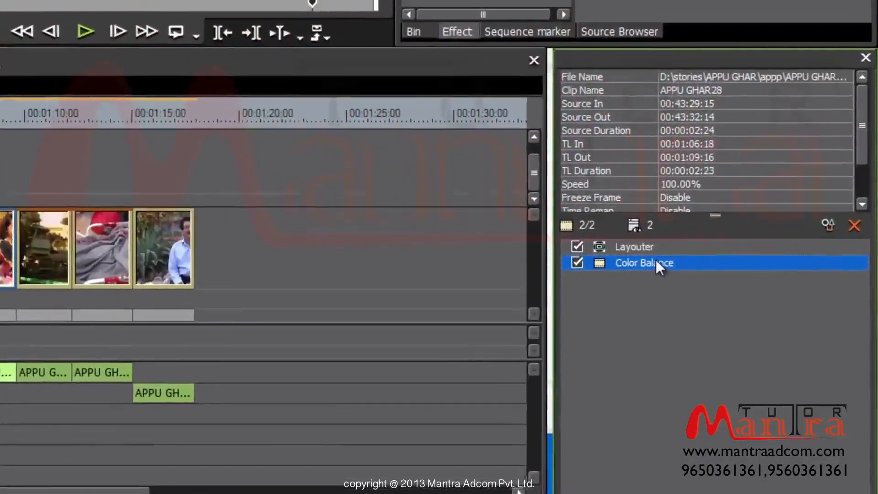
right_click(656, 262)
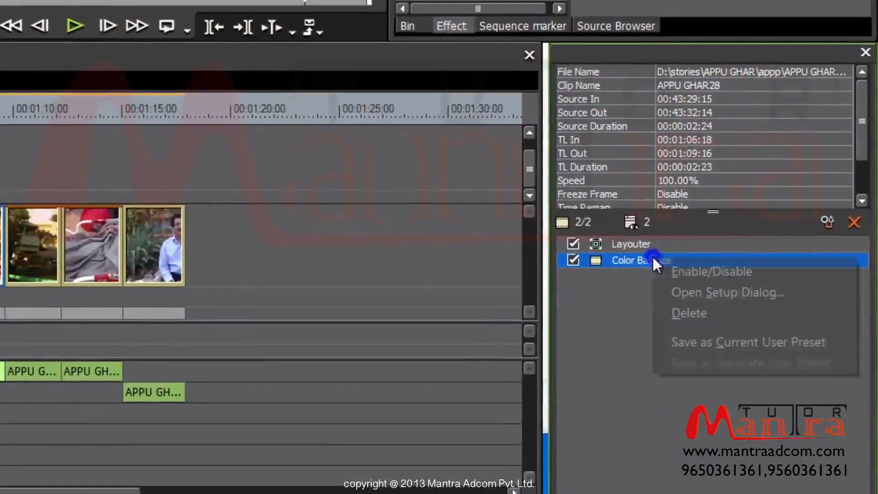
click(726, 342)
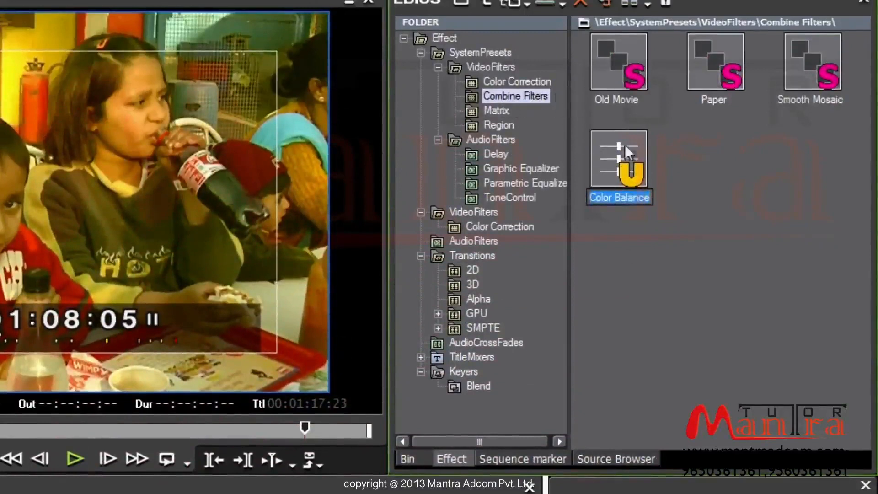
Step: Apply the saved Color Balance user preset to the last clip on the 1 VA track and play that clip from its start
click(621, 155)
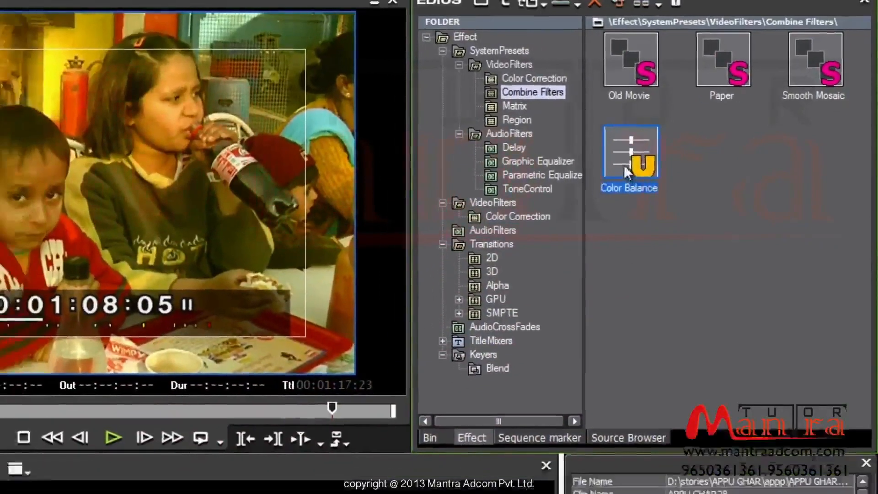
drag(626, 167, 483, 344)
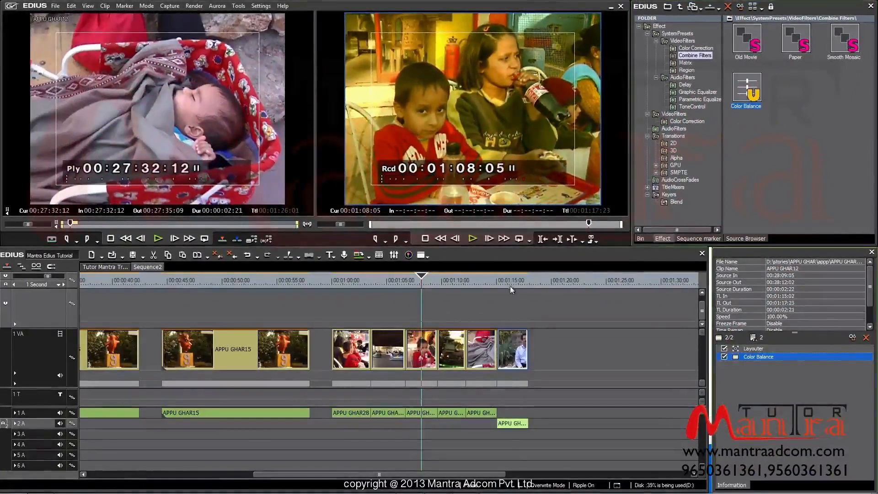
click(506, 282)
key(space)
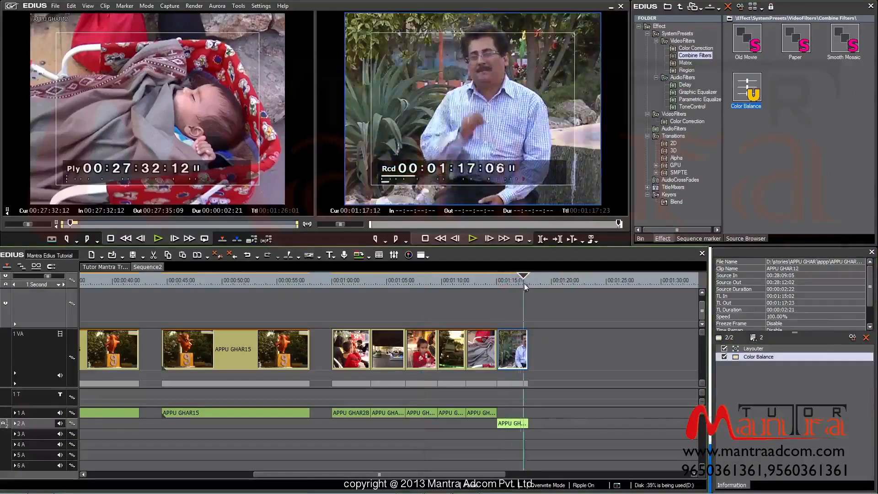
click(502, 286)
click(497, 290)
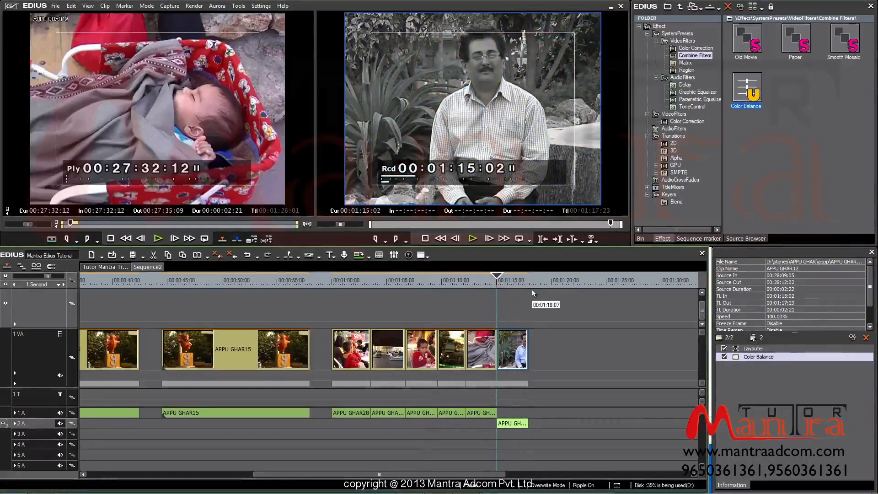
key(space)
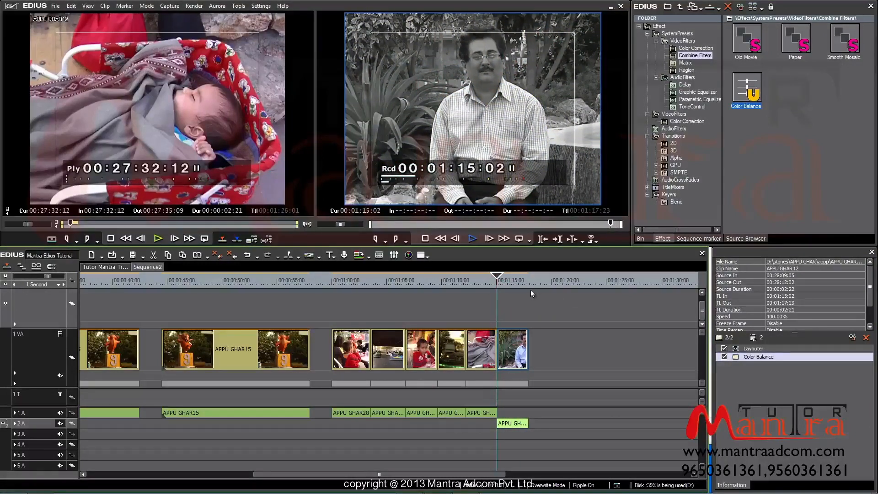